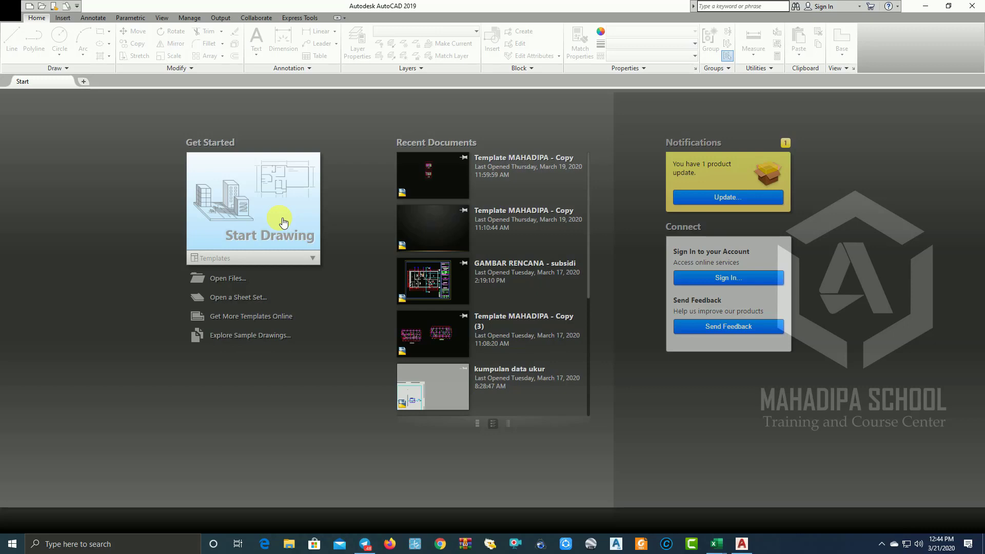
Step: Open a new blank drawing, Drawing1, from the Start tab
click(284, 222)
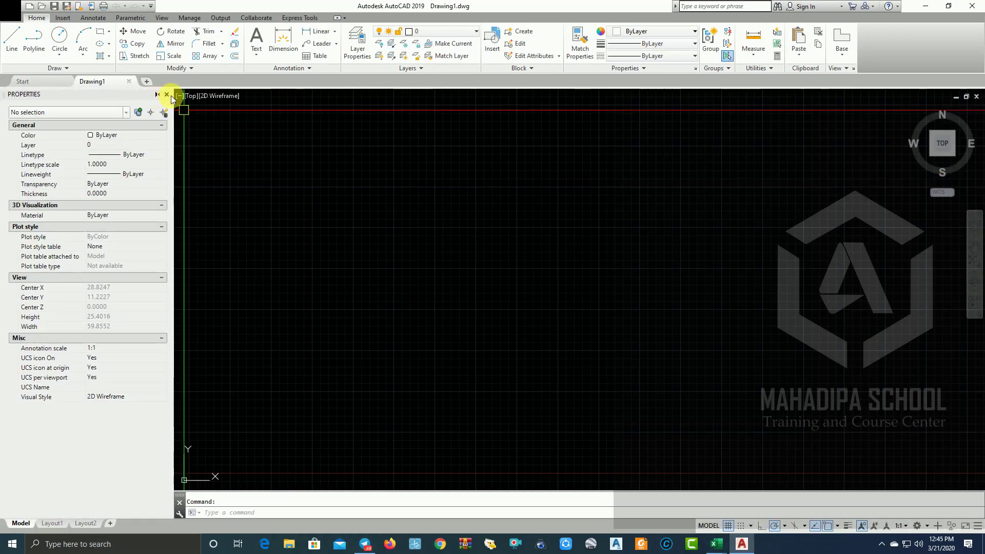
Step: Close the Properties palette and draw one slightly tilted line 50 units long
click(167, 95)
mouse_move(364, 222)
middle_down()
mouse_move(283, 265)
mouse_move(277, 198)
mouse_move(81, 91)
middle_up()
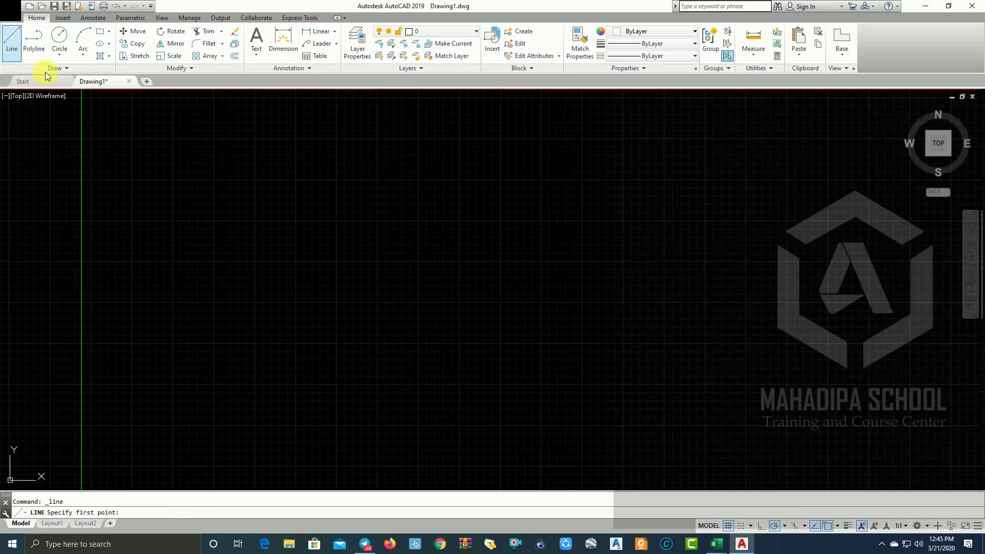
click(214, 255)
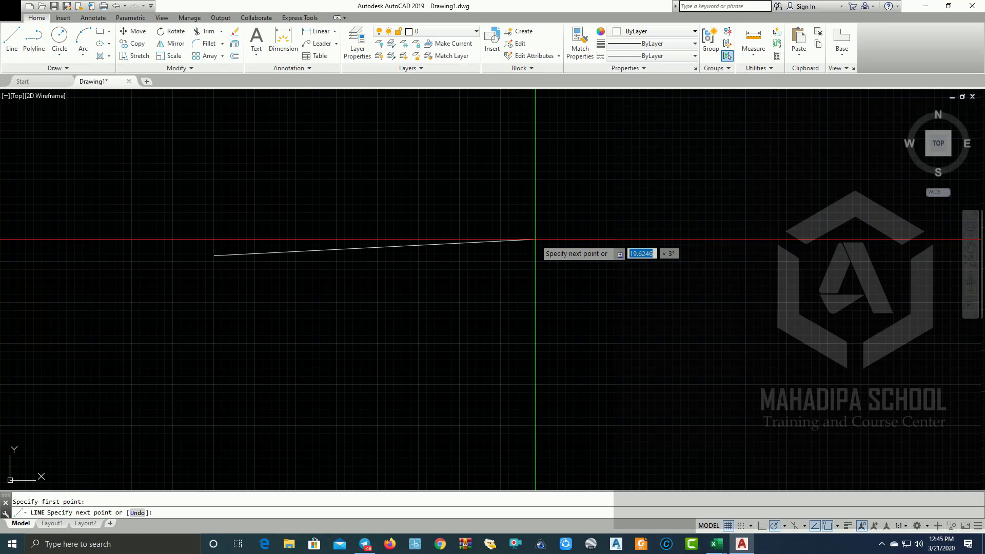
key(Return)
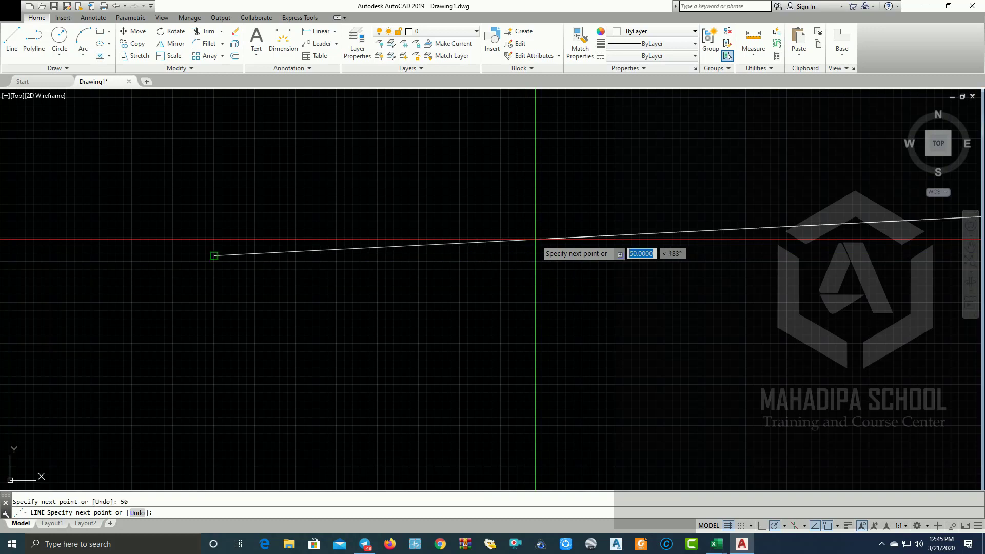
scroll(531, 239, down, 2)
scroll(688, 236, up, 3)
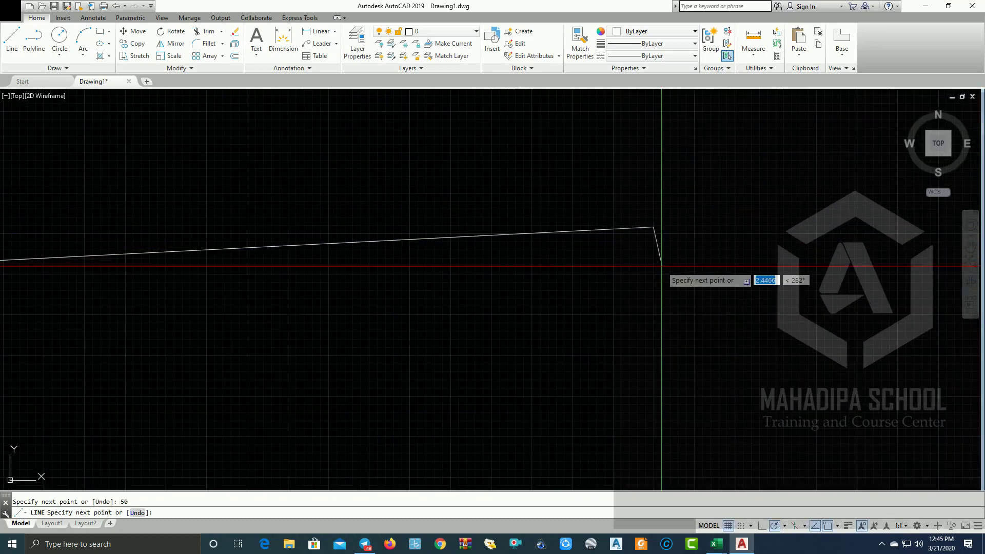
key(Return)
middle_drag(651, 288, 672, 257)
Step: Copy the tilted line four times downward from its right endpoint, stacking five lines
click(638, 281)
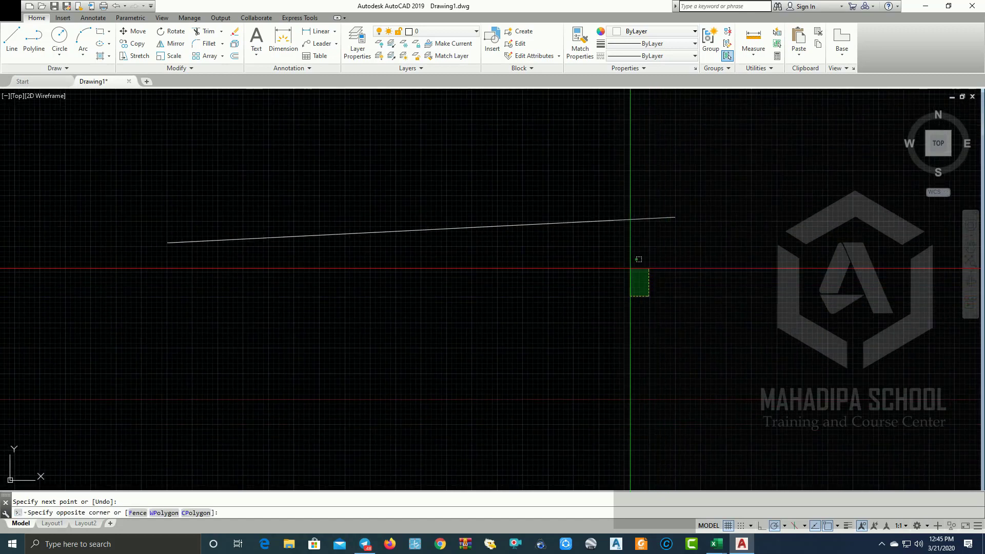
click(589, 206)
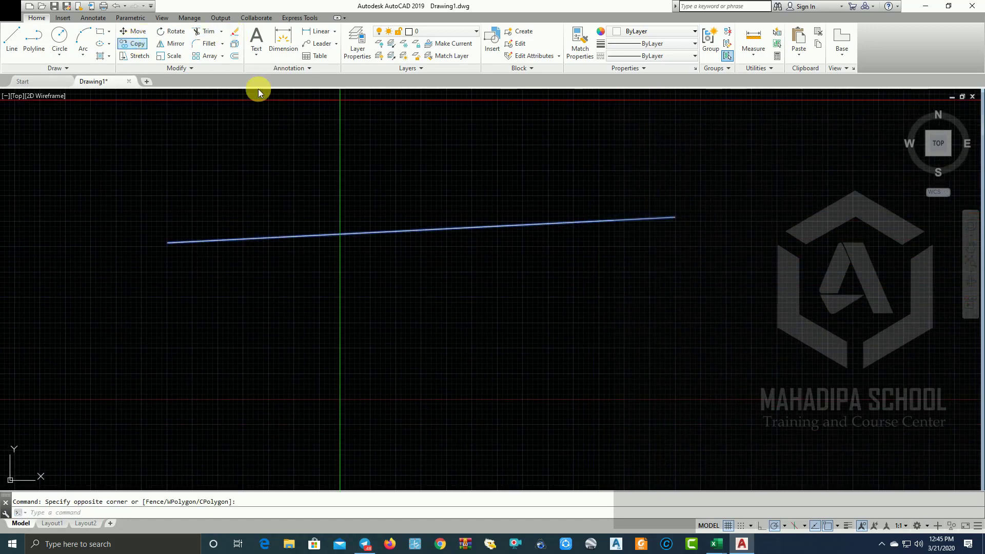
click(675, 217)
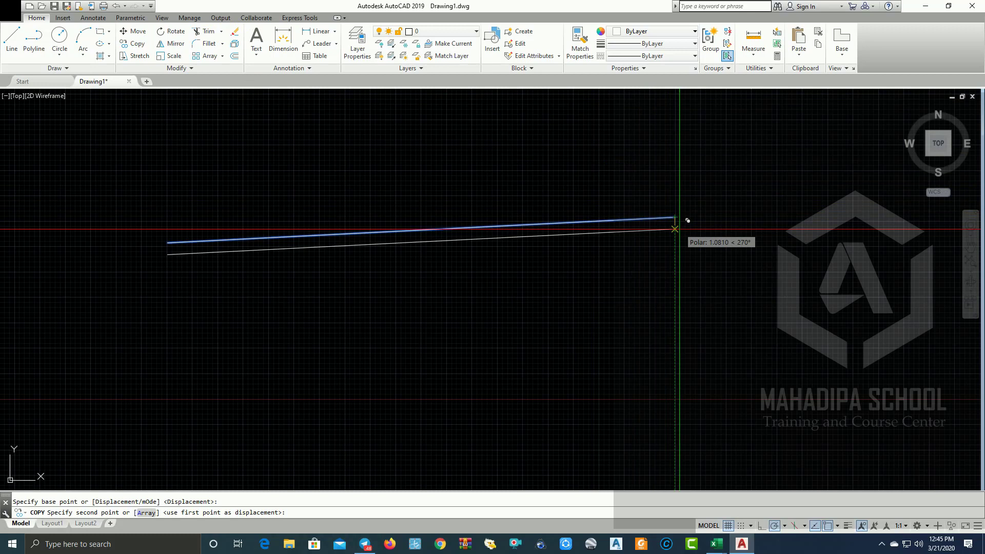
click(681, 256)
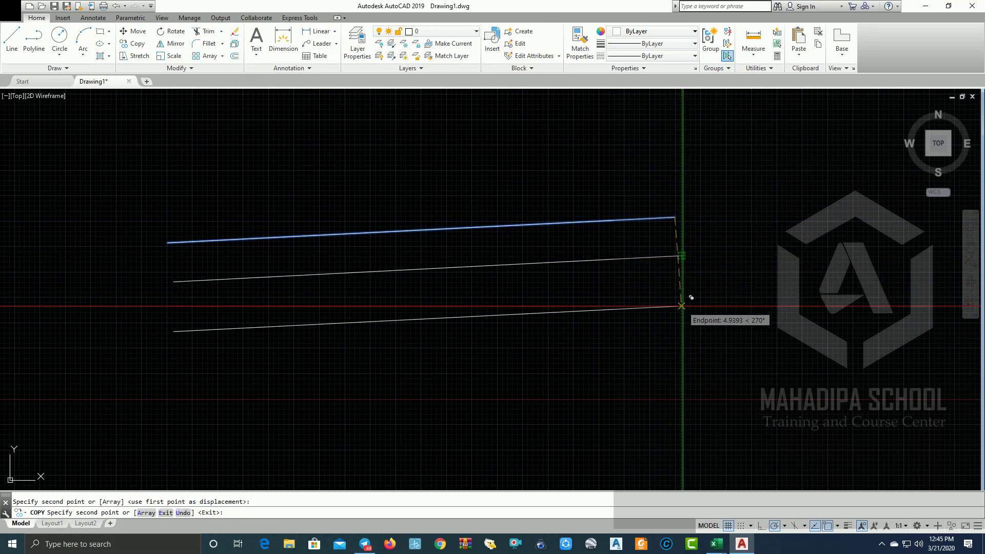
click(681, 309)
middle_drag(711, 338, 699, 287)
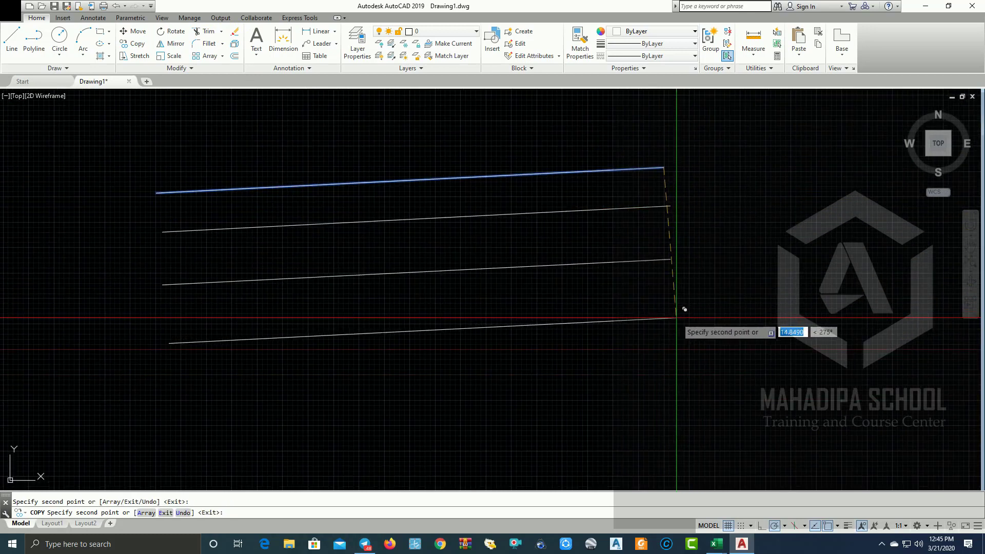
click(676, 318)
click(688, 375)
key(Return)
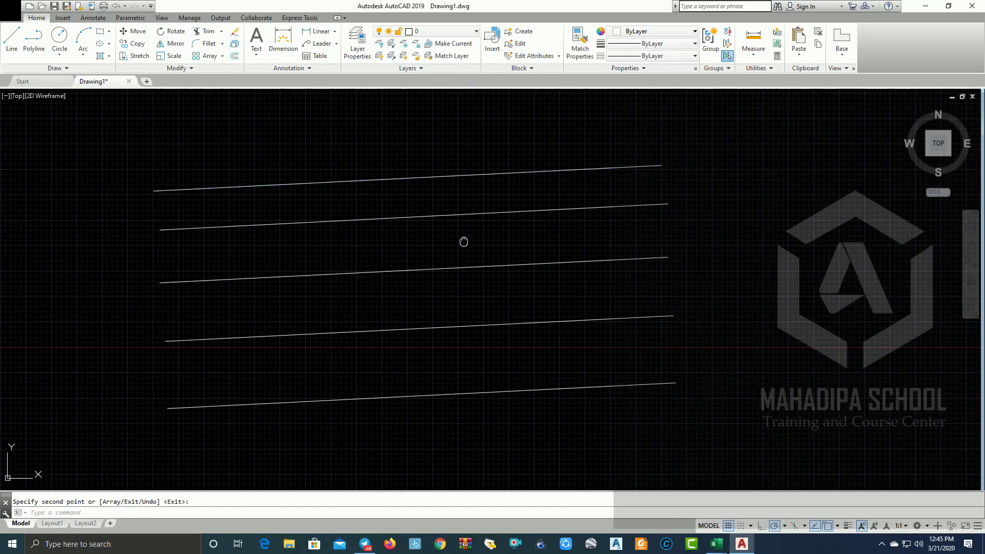
middle_drag(461, 242, 467, 263)
Step: Frame the five lines in view and switch the drawing grid off
scroll(270, 249, up, 2)
scroll(271, 248, down, 5)
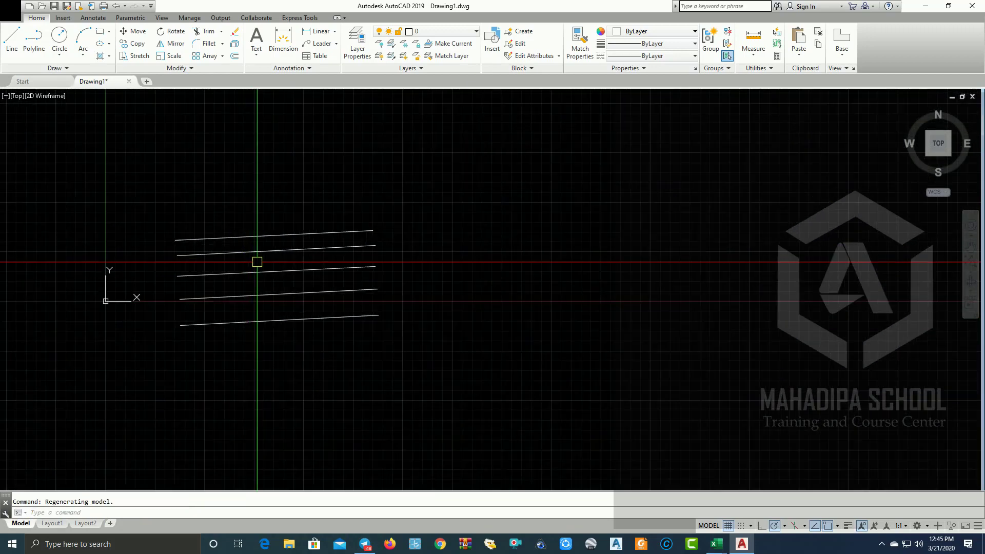
scroll(272, 248, up, 2)
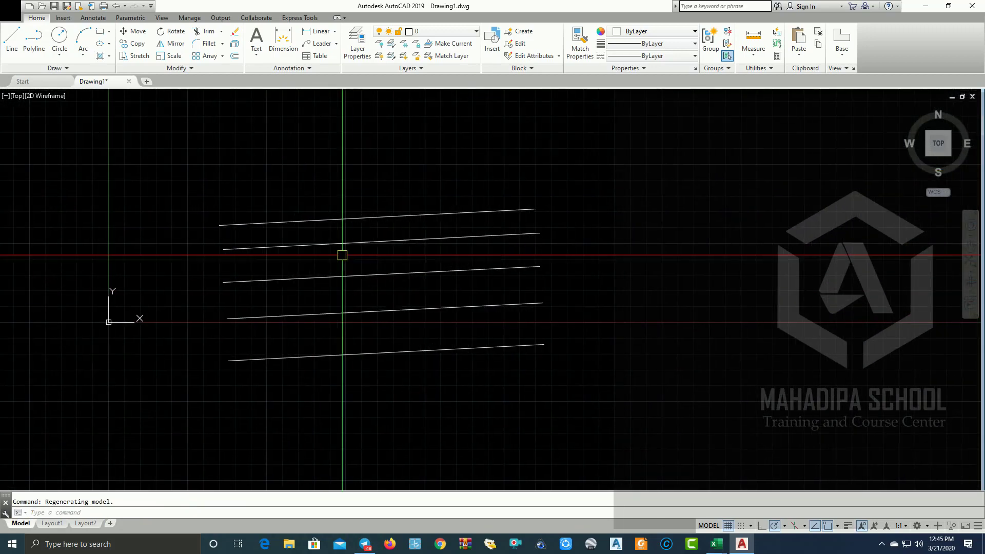
scroll(341, 255, up, 2)
middle_drag(207, 112, 210, 129)
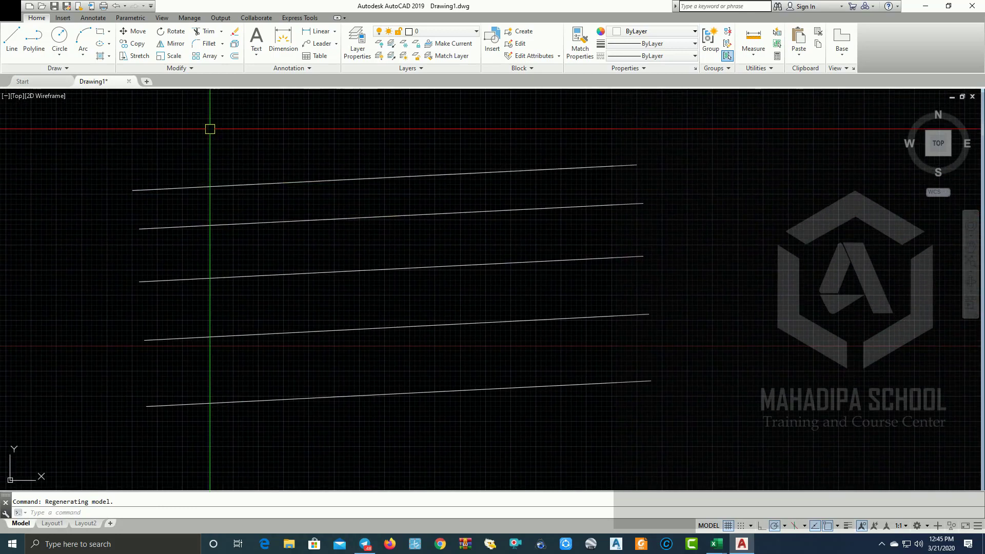
middle_drag(431, 416, 506, 417)
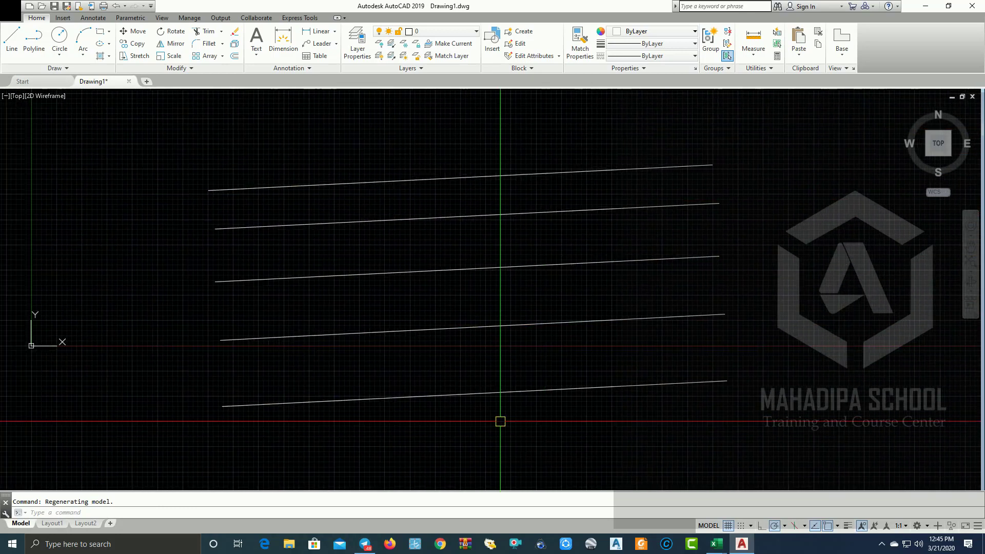
middle_drag(295, 435, 261, 419)
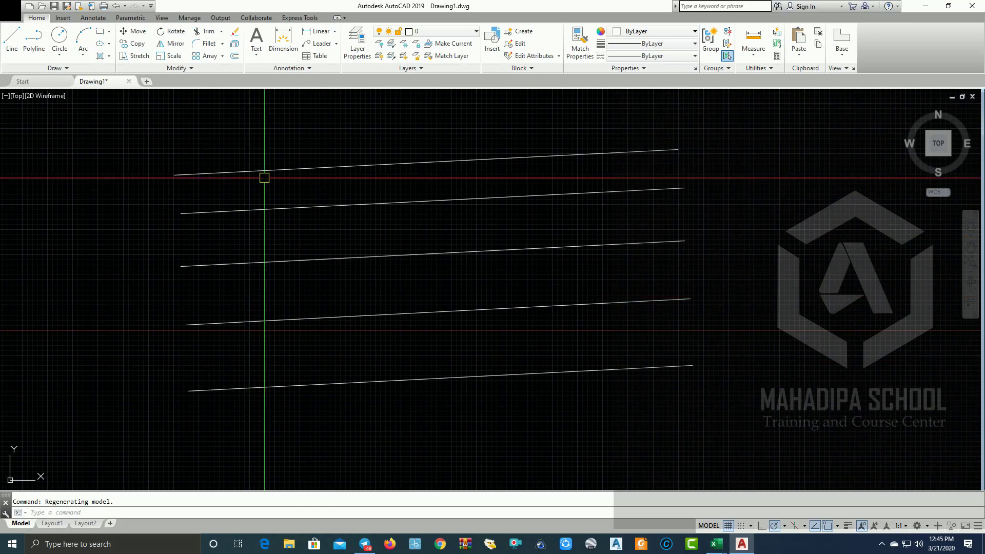
middle_drag(420, 411, 475, 408)
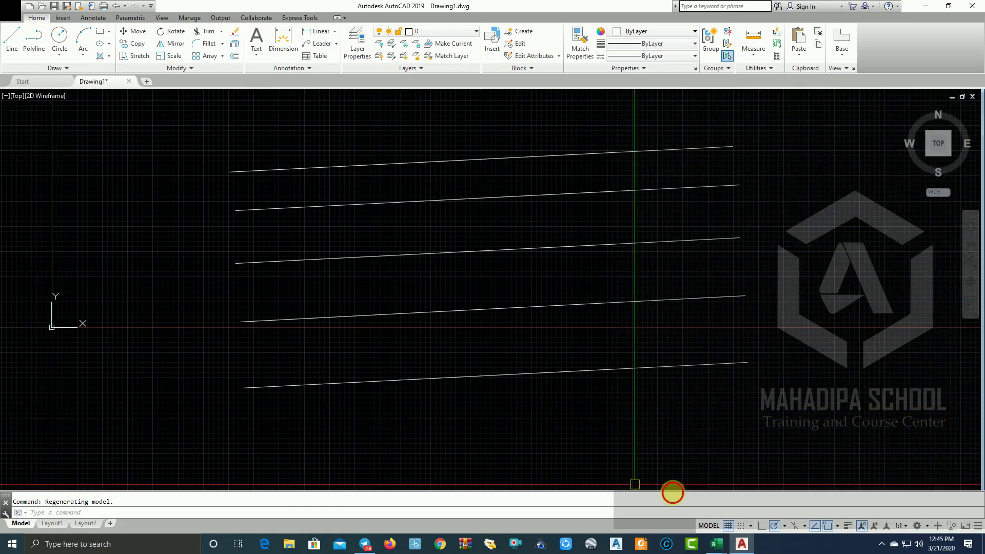
click(728, 526)
middle_drag(424, 356, 346, 389)
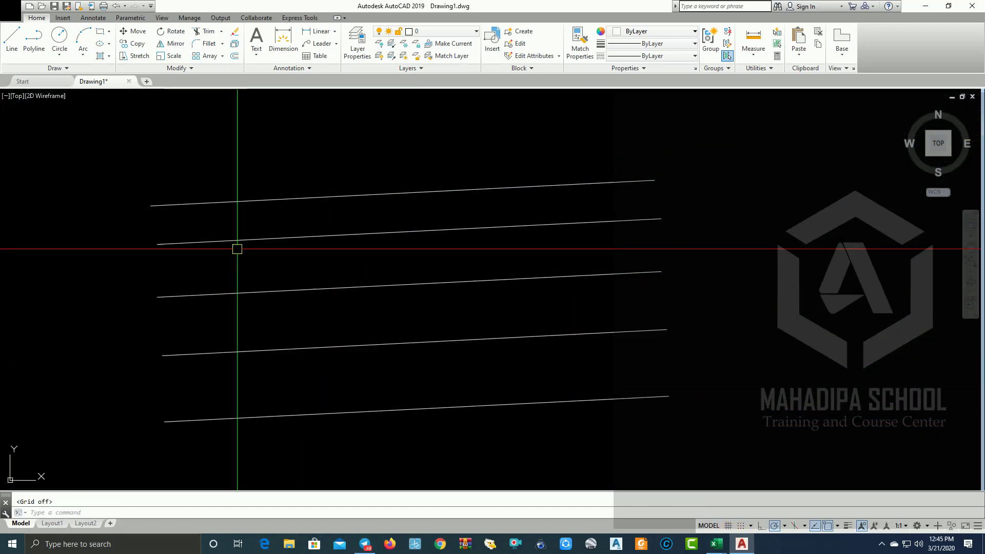
mouse_move(446, 168)
middle_down()
mouse_move(495, 152)
mouse_move(330, 156)
middle_up()
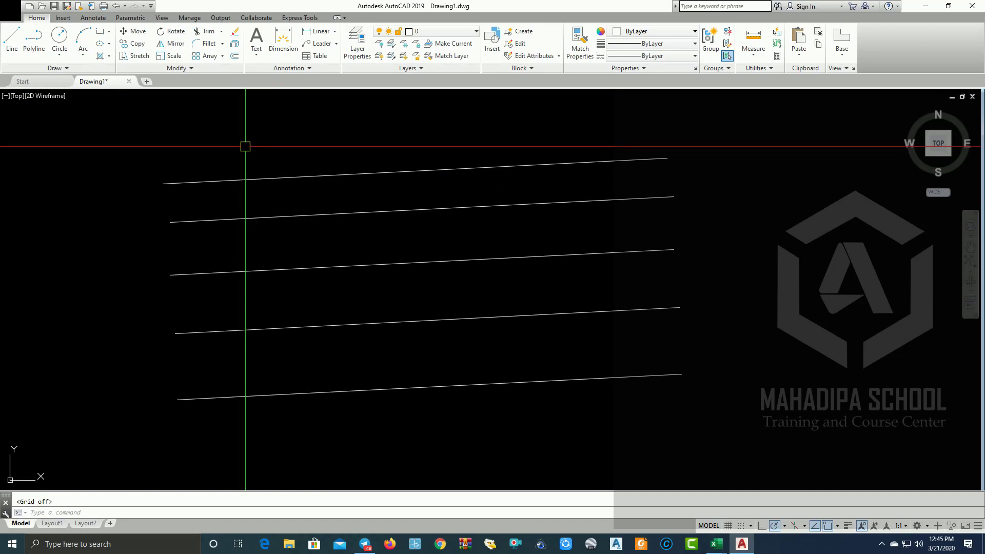
middle_drag(245, 147, 258, 142)
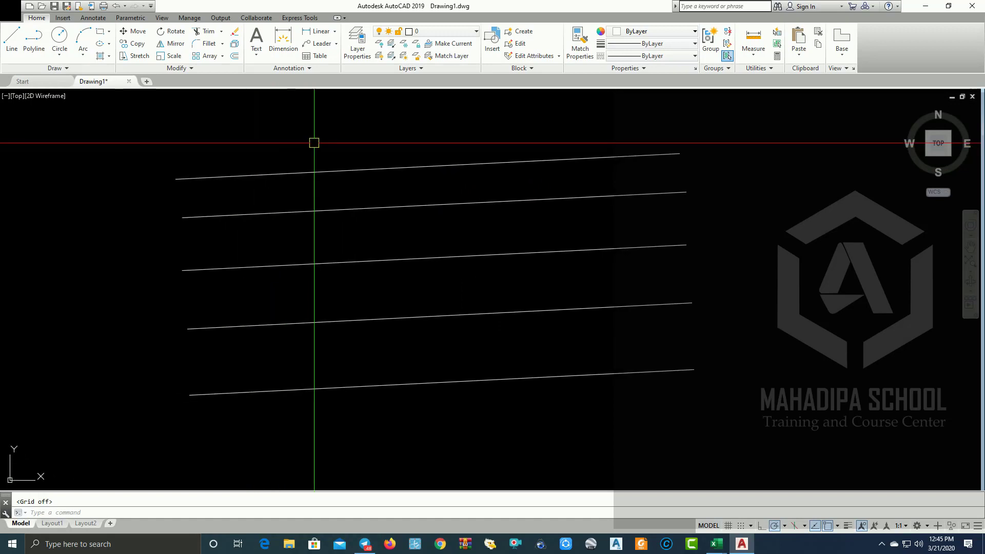
Step: Draw one straight crossing line and a gently arced polyline crossing all five lines
click(12, 38)
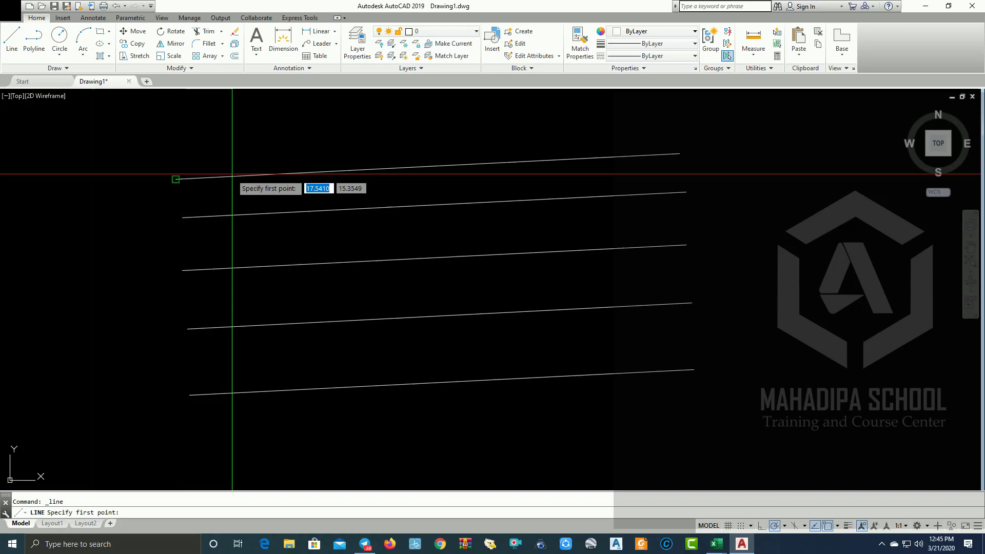
click(223, 147)
click(236, 433)
key(Return)
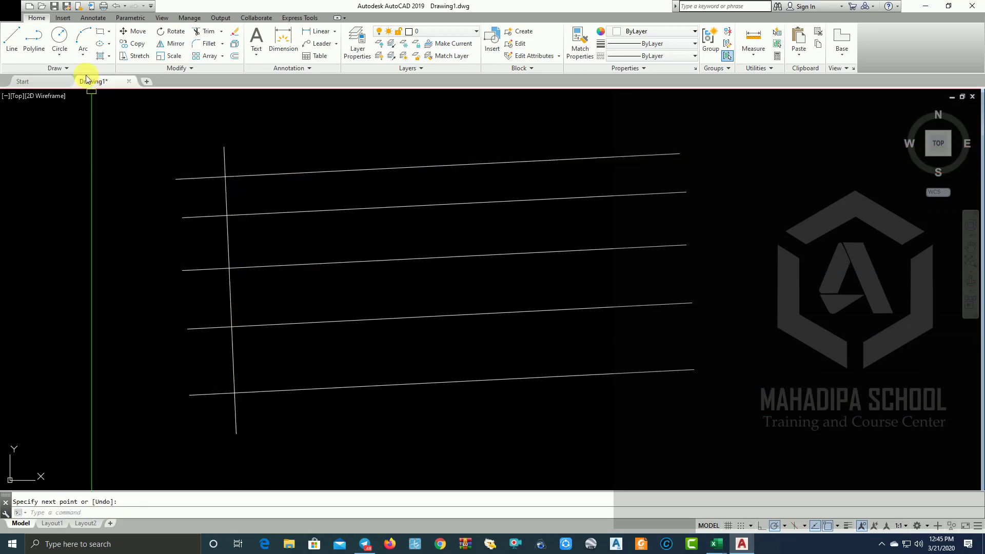
click(87, 58)
click(34, 41)
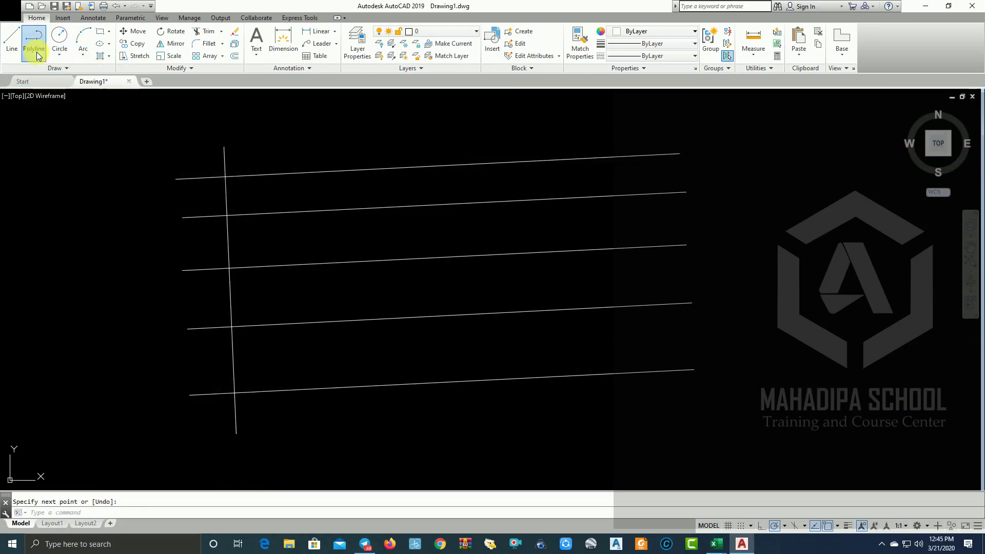
click(306, 144)
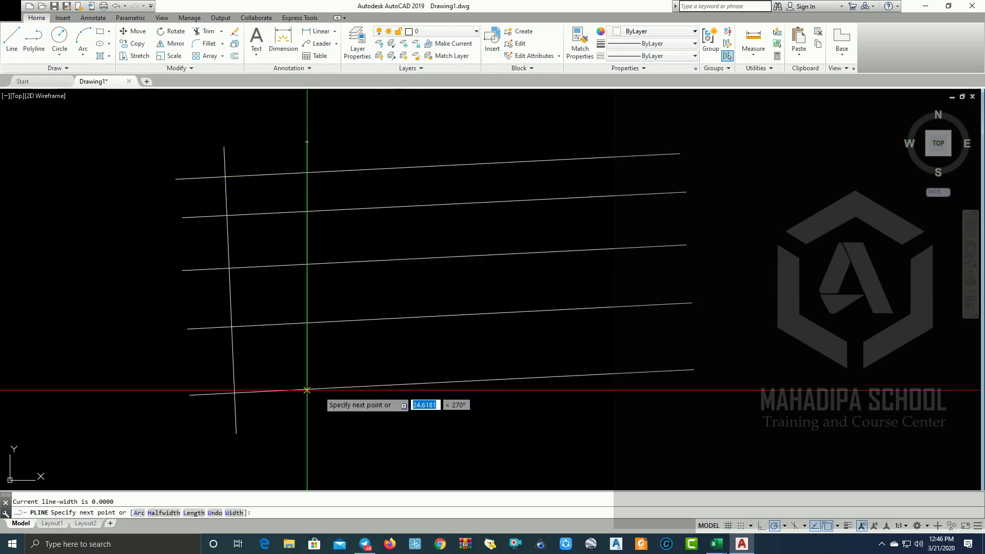
click(139, 513)
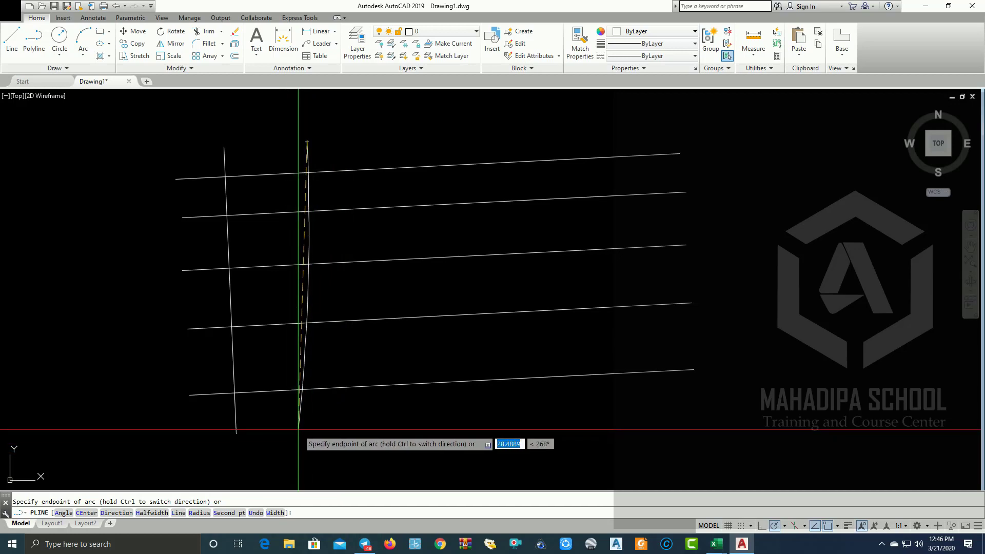
click(299, 430)
key(Return)
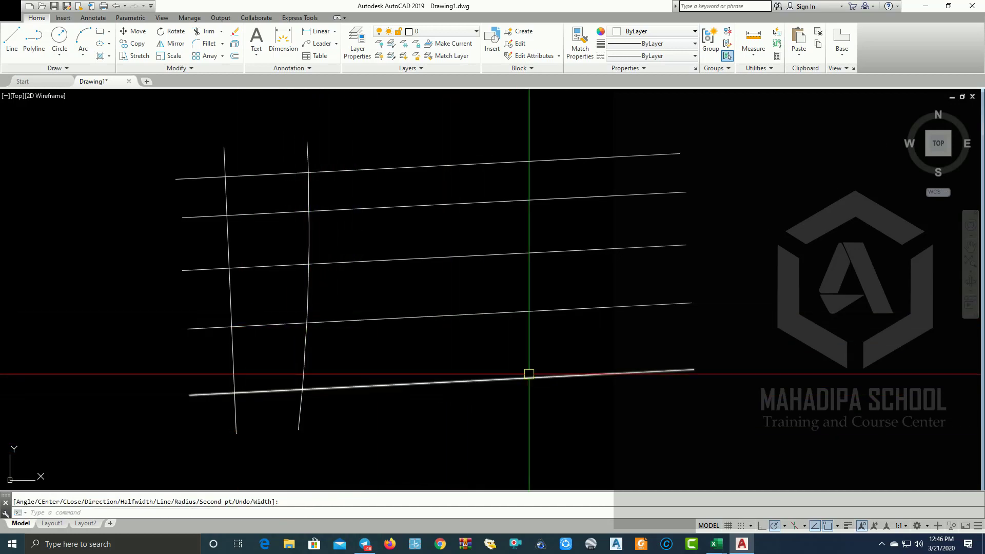
Step: Draw three more slanted near-vertical lines crossing the five lines
key(Return)
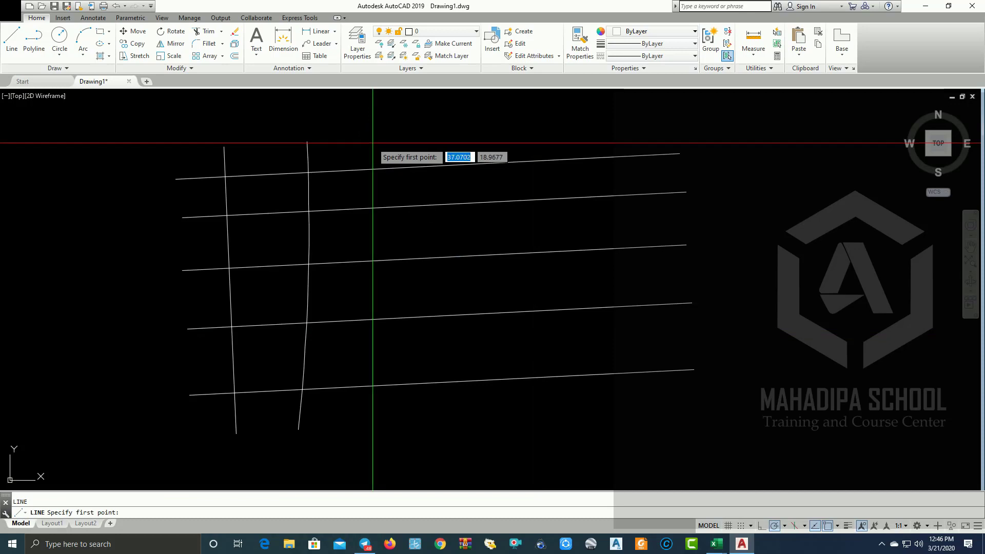
click(373, 143)
click(427, 412)
key(Return)
key(Return)
click(453, 110)
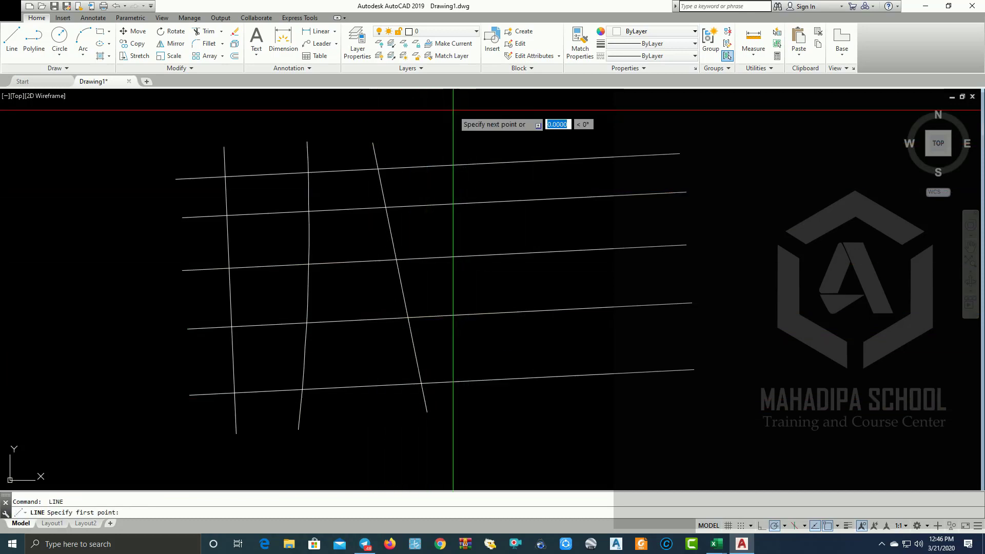
click(547, 413)
key(Return)
key(Return)
click(624, 402)
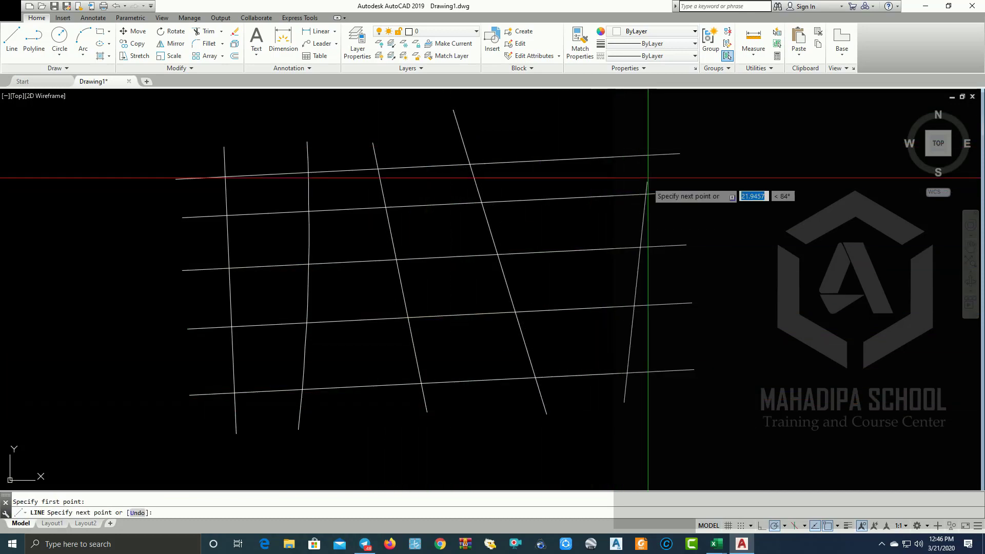
click(639, 114)
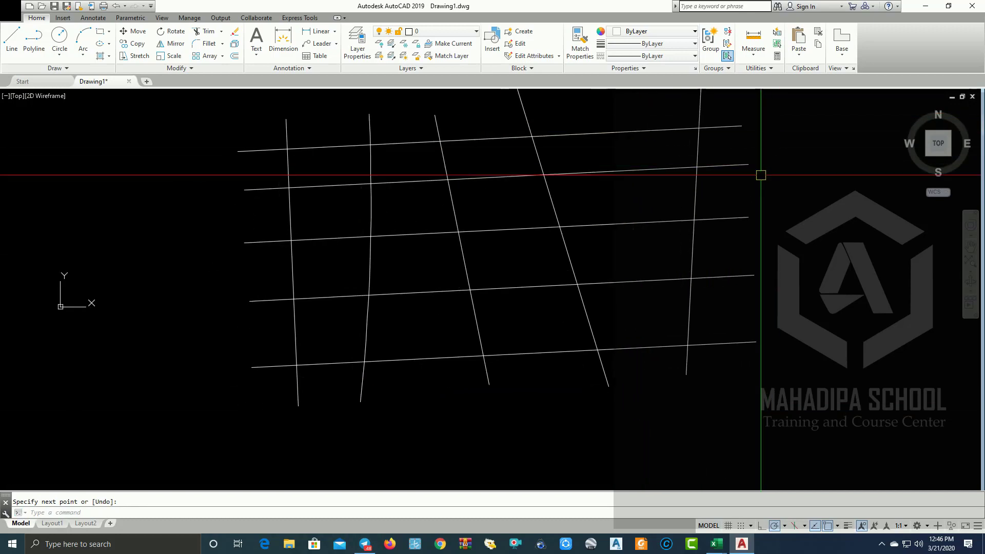
middle_drag(765, 138, 676, 130)
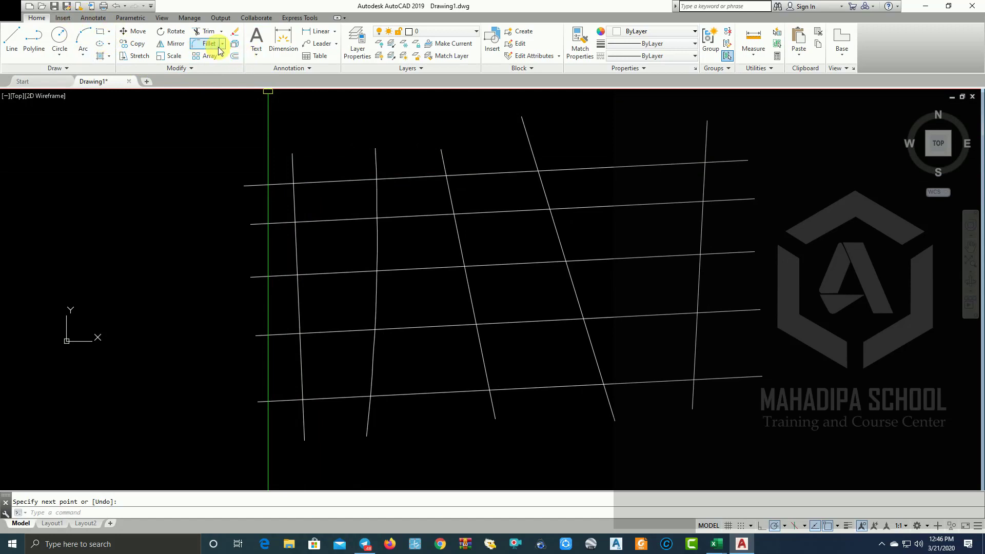
Step: Create a Multiline Text label "1" inside the grid
click(257, 53)
click(272, 77)
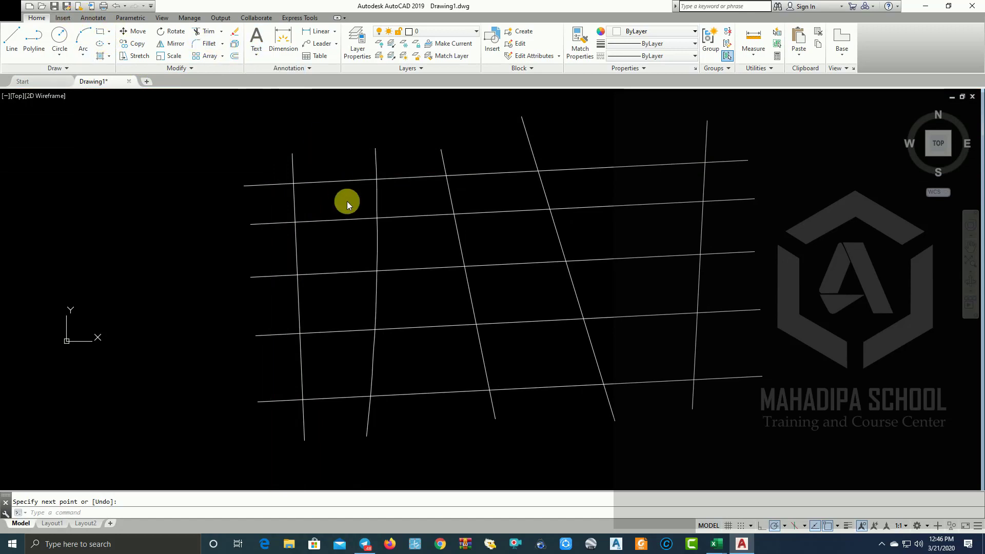
scroll(338, 193, up, 4)
click(300, 189)
click(343, 218)
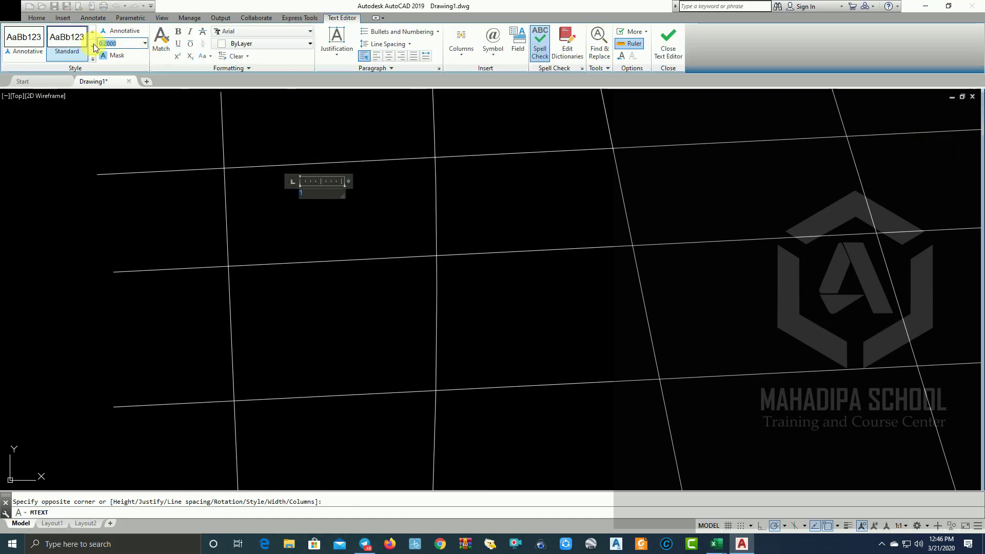
click(350, 229)
Step: Scale the "1" label up to a larger size
click(329, 215)
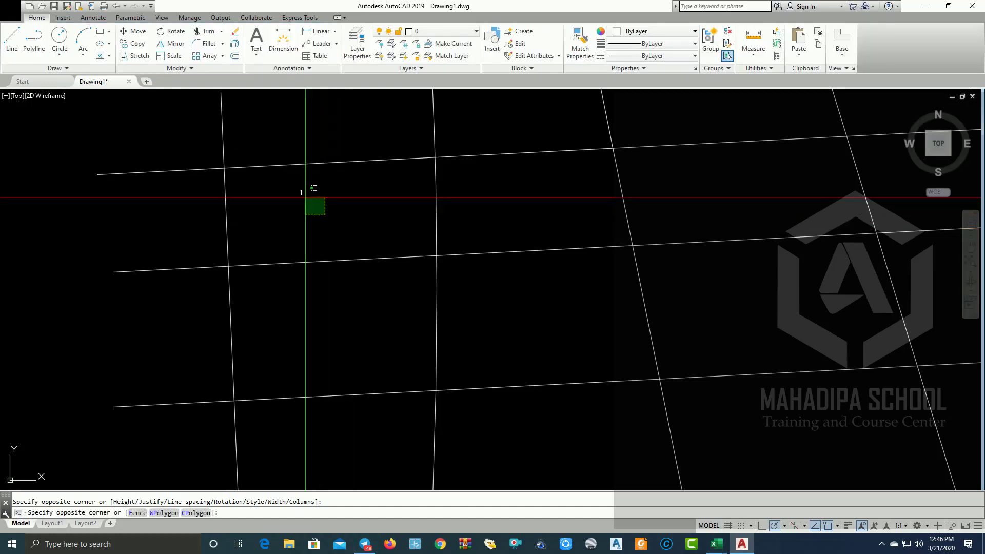
click(294, 186)
text(sc)
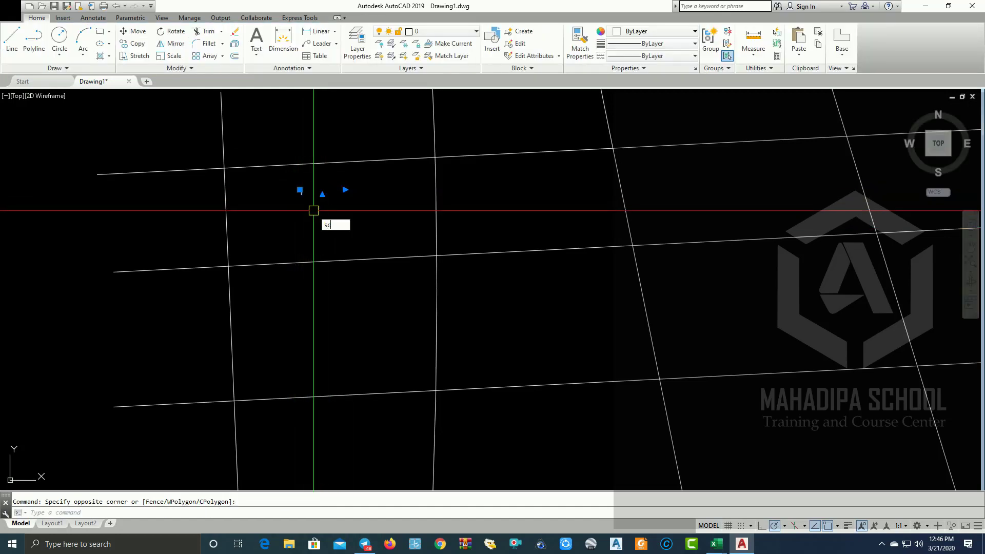
key(Return)
click(301, 193)
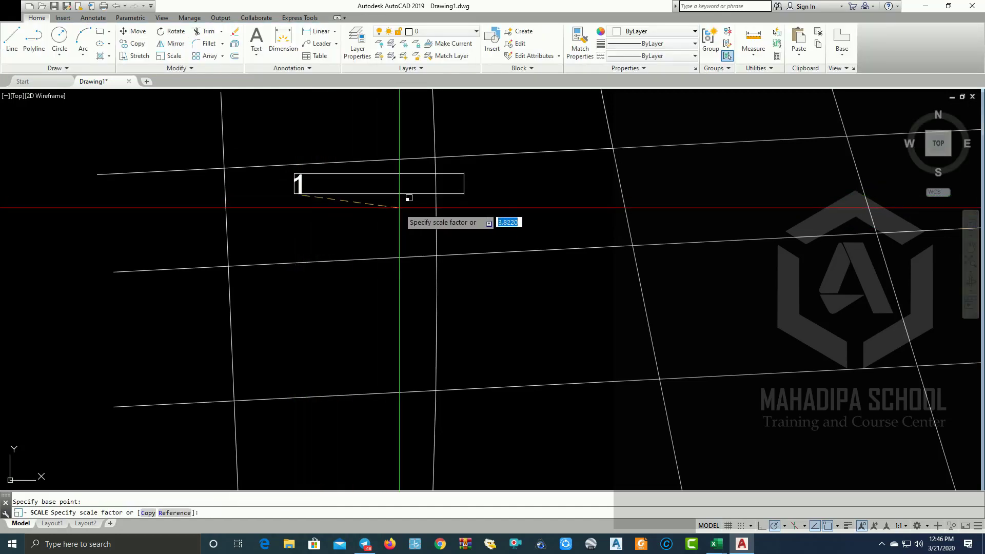
click(445, 213)
Step: Start moving the enlarged label toward the top-left cell
click(316, 195)
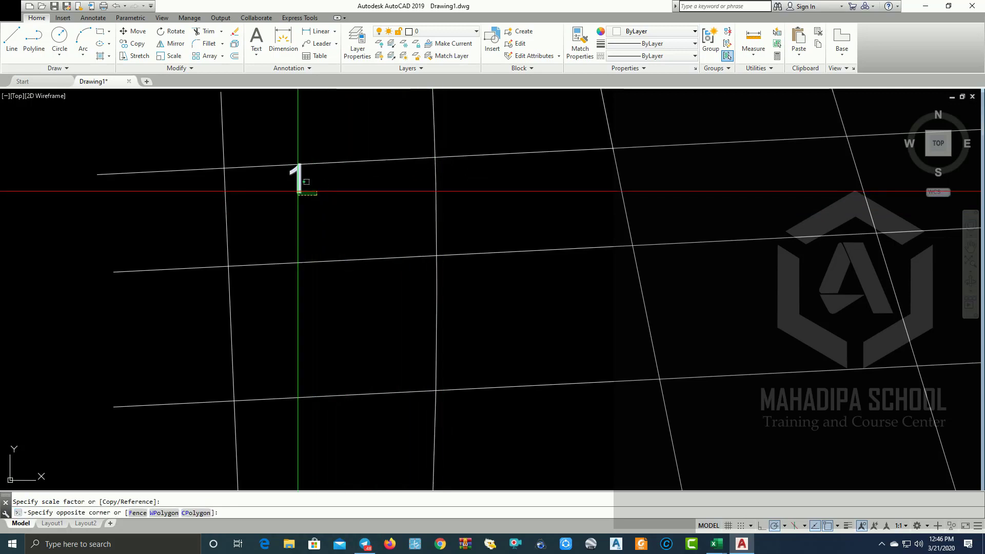
click(262, 176)
key(Return)
click(348, 185)
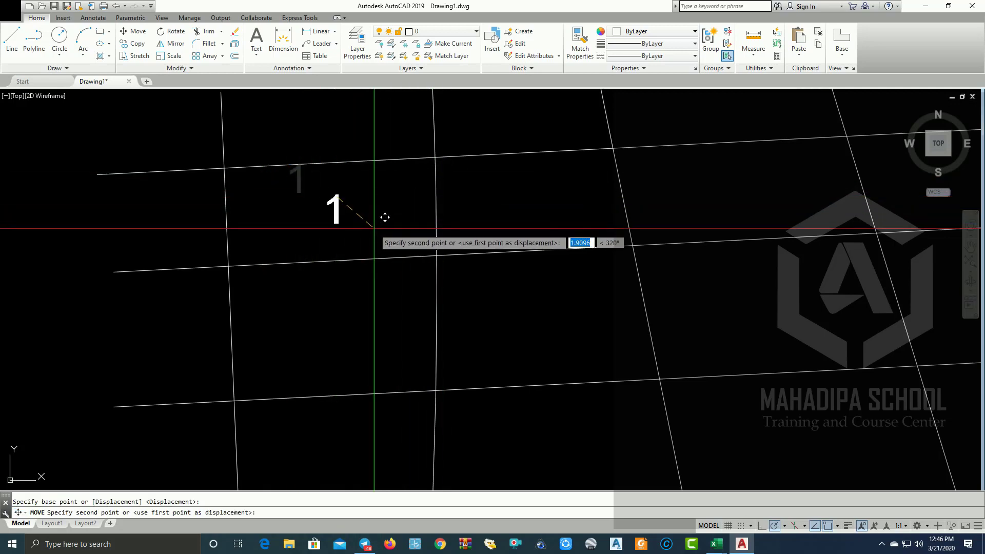
scroll(328, 231, down, 4)
scroll(329, 232, up, 3)
Step: Drop the label into the top-left parcel and copy it across the first two rows
click(253, 216)
click(235, 202)
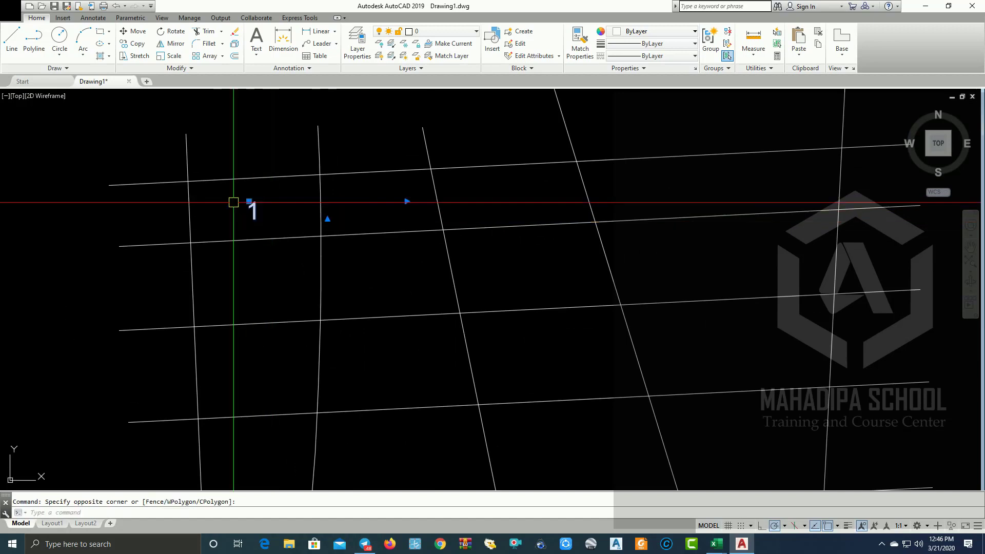
click(134, 49)
click(257, 209)
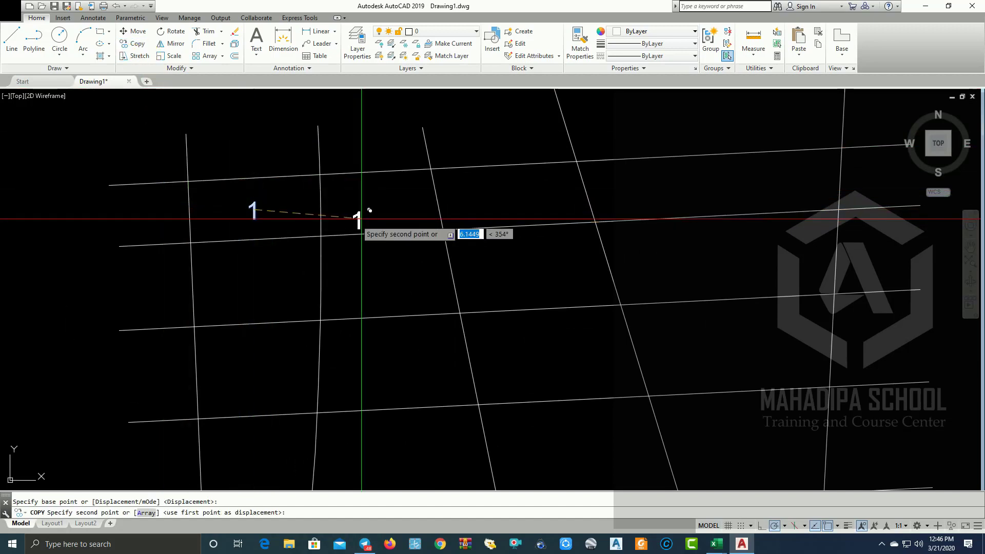
click(383, 202)
click(513, 200)
click(699, 182)
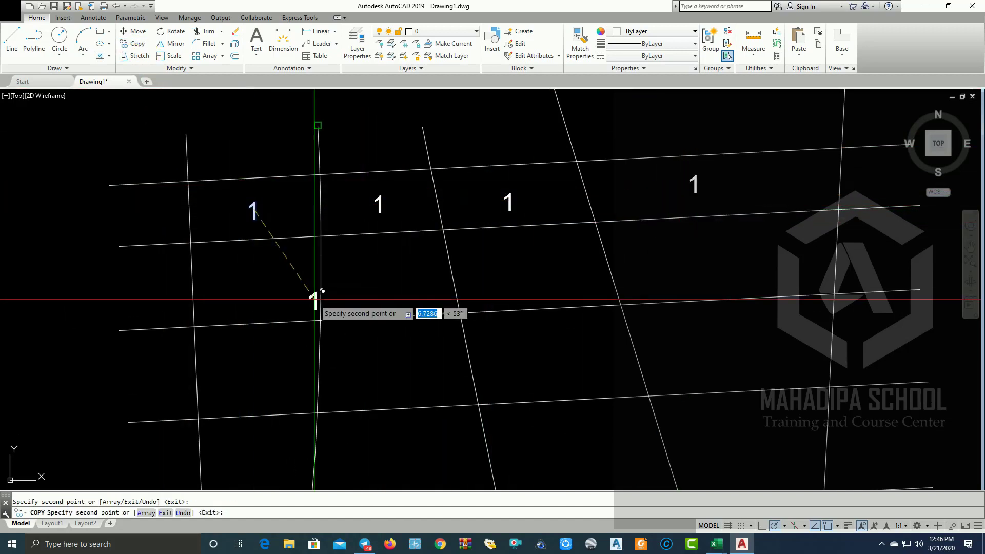
click(249, 280)
click(402, 273)
click(538, 263)
click(727, 256)
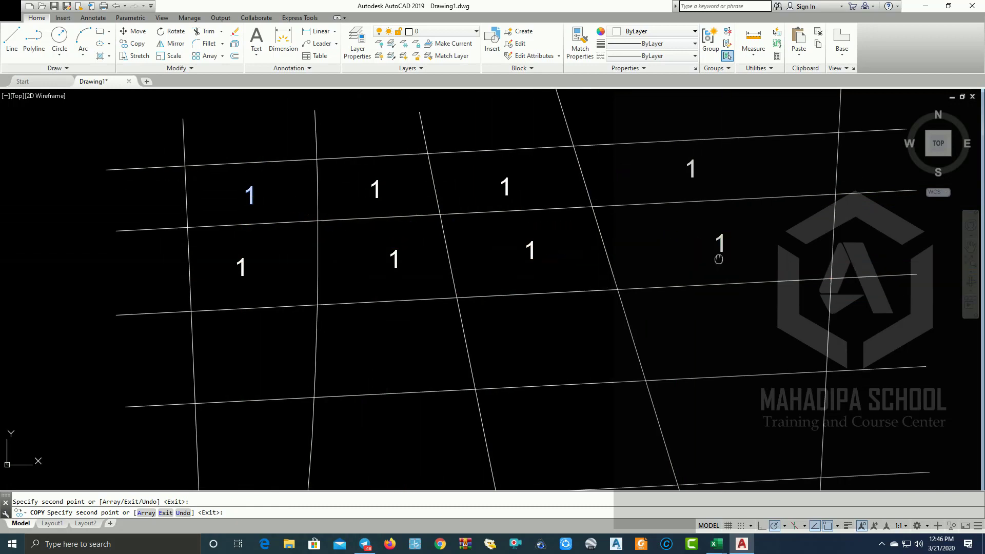
middle_drag(721, 259, 720, 162)
Step: Copy "1" into the third and bottom rows so all sixteen cells are labelled
click(734, 260)
click(586, 263)
click(413, 263)
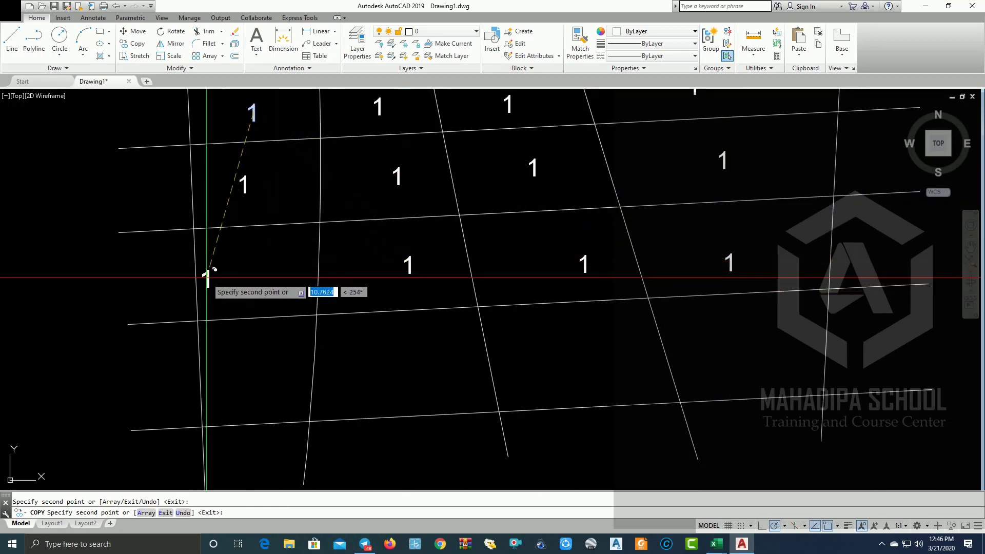
click(245, 270)
click(253, 388)
click(423, 376)
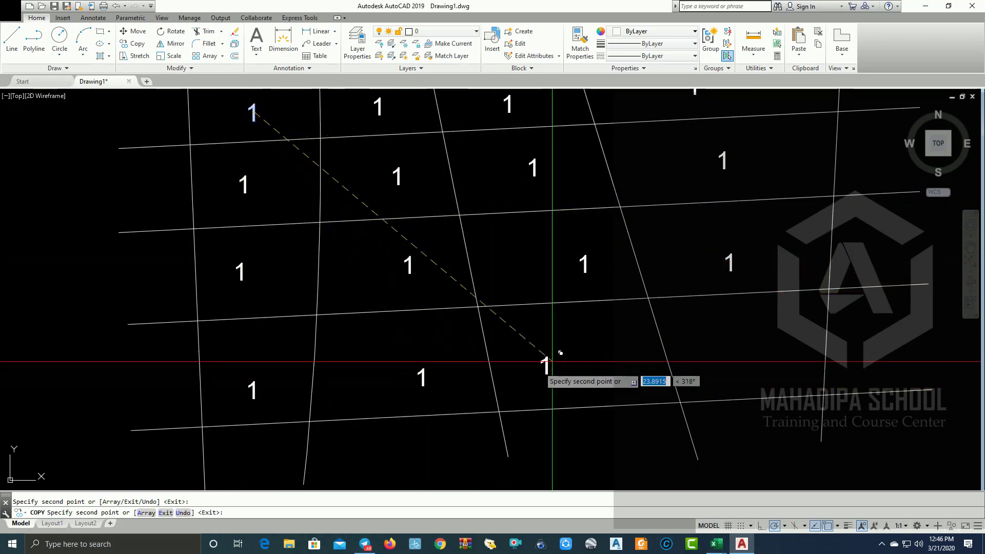
click(597, 352)
middle_drag(597, 352, 425, 367)
scroll(565, 361, down, 4)
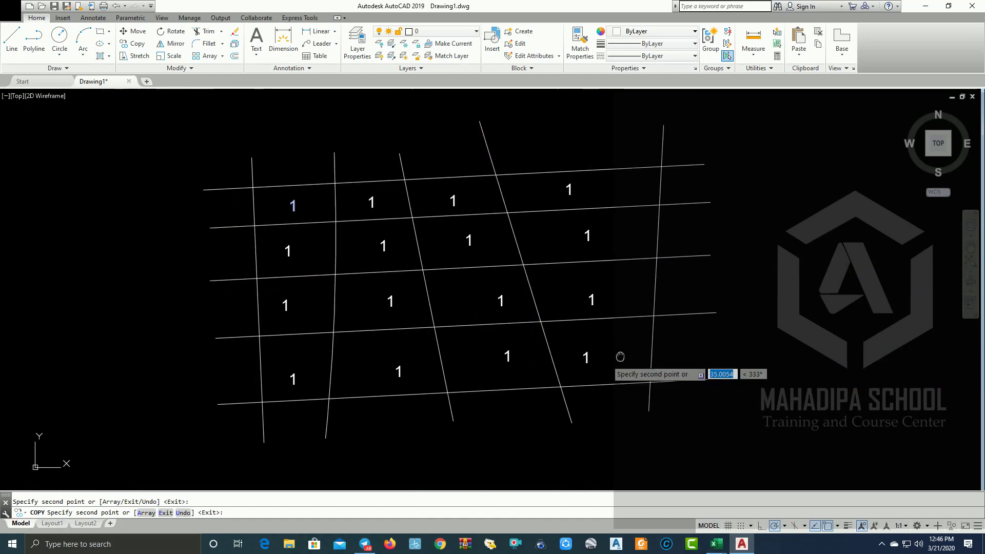
click(605, 349)
key(Return)
Step: Pan and zoom around the grid to check every parcel carries a label
middle_drag(220, 249, 329, 286)
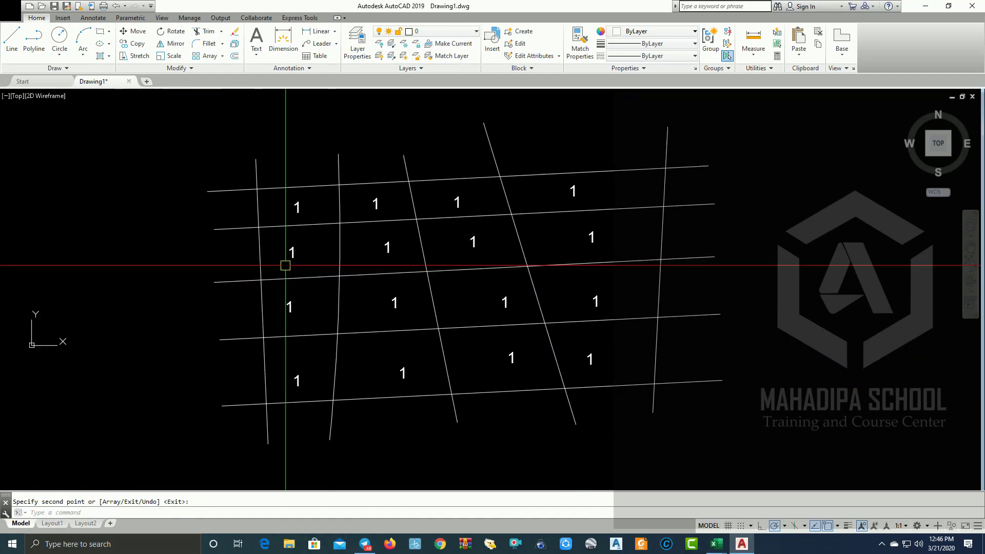
scroll(538, 200, up, 3)
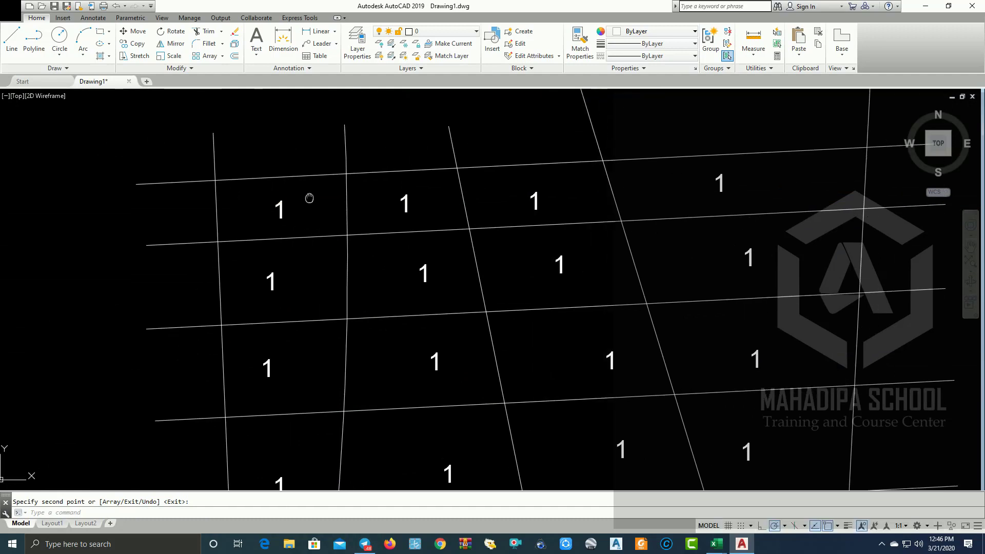
scroll(295, 209, down, 2)
scroll(220, 189, down, 1)
scroll(295, 193, up, 2)
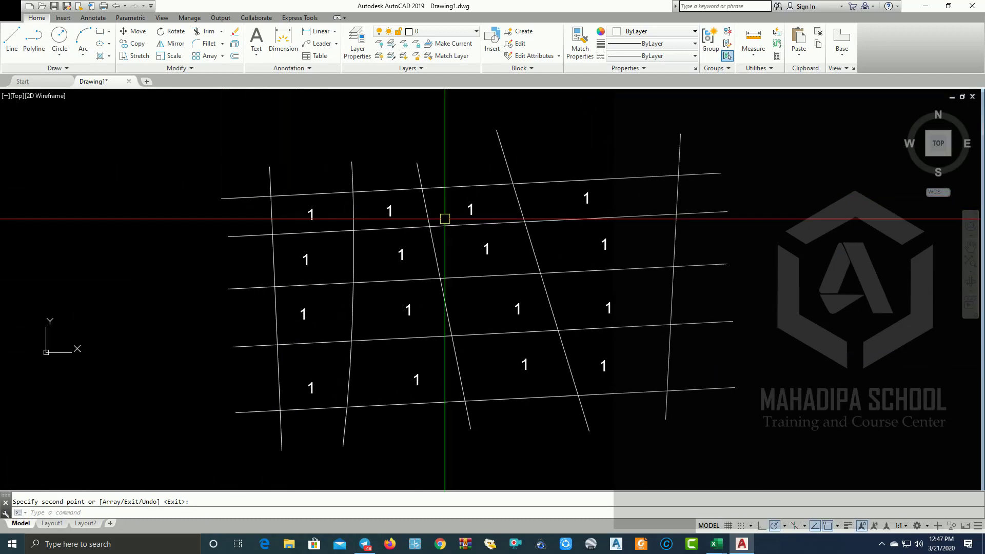
scroll(446, 215, up, 1)
mouse_move(439, 216)
middle_down()
mouse_move(506, 231)
mouse_move(236, 165)
middle_up()
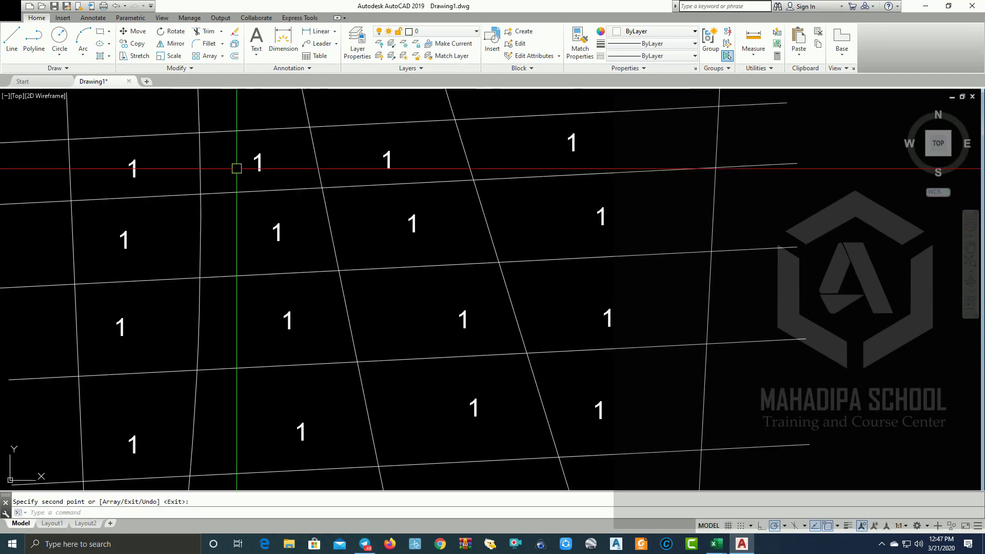
scroll(237, 176, down, 2)
scroll(237, 175, up, 2)
middle_drag(352, 187, 484, 217)
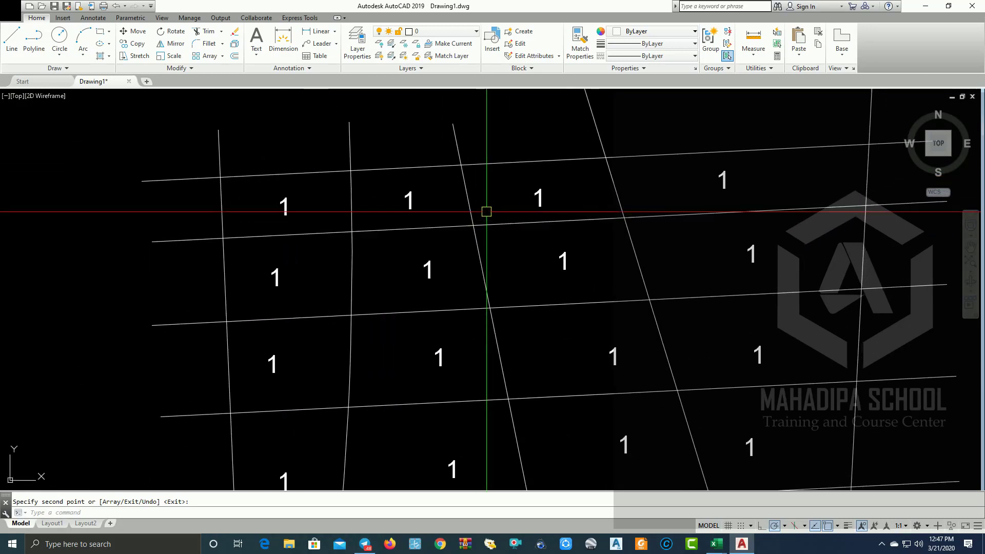
mouse_move(398, 225)
middle_down()
mouse_move(387, 227)
mouse_move(439, 235)
middle_up()
scroll(277, 211, down, 1)
scroll(303, 239, down, 1)
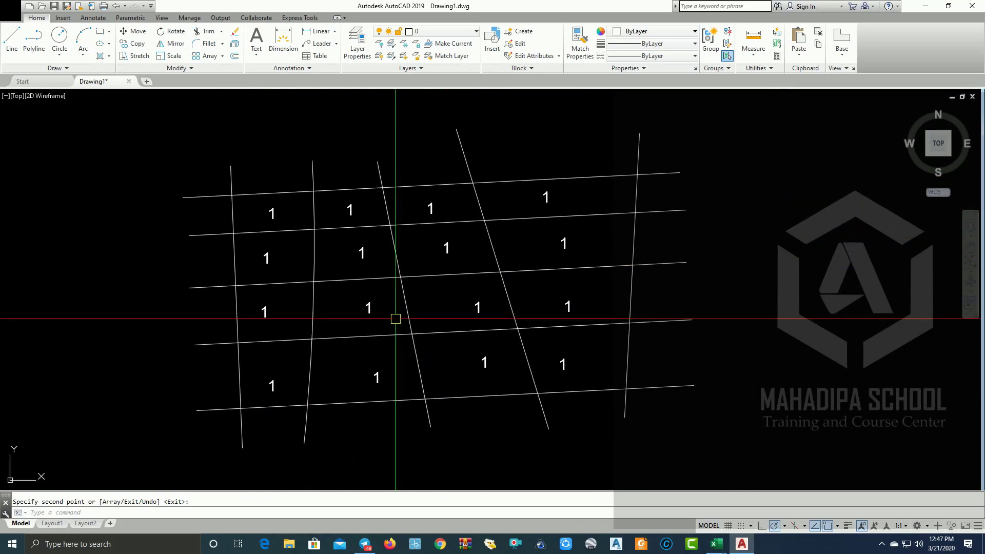
mouse_move(295, 363)
middle_down()
mouse_move(222, 389)
mouse_move(374, 379)
middle_up()
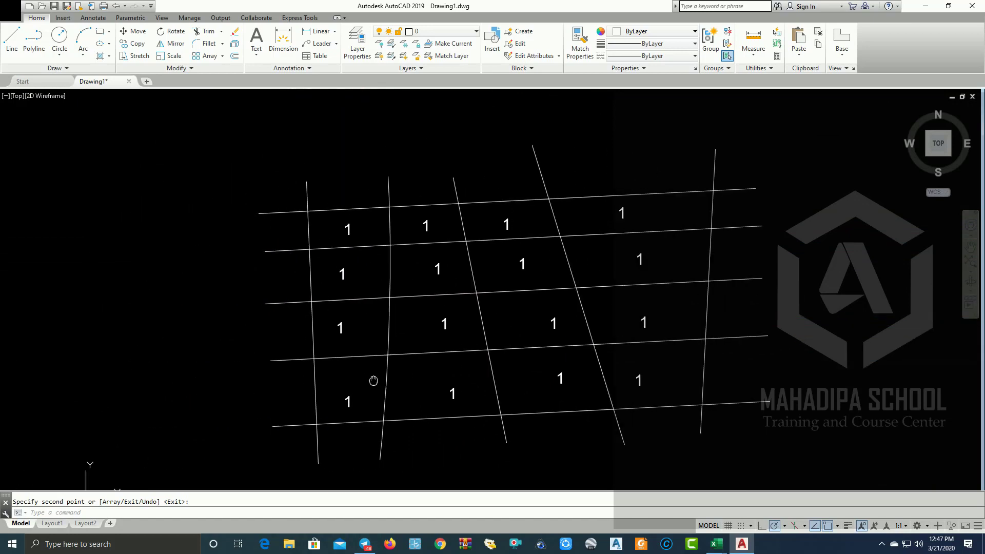
scroll(556, 263, up, 2)
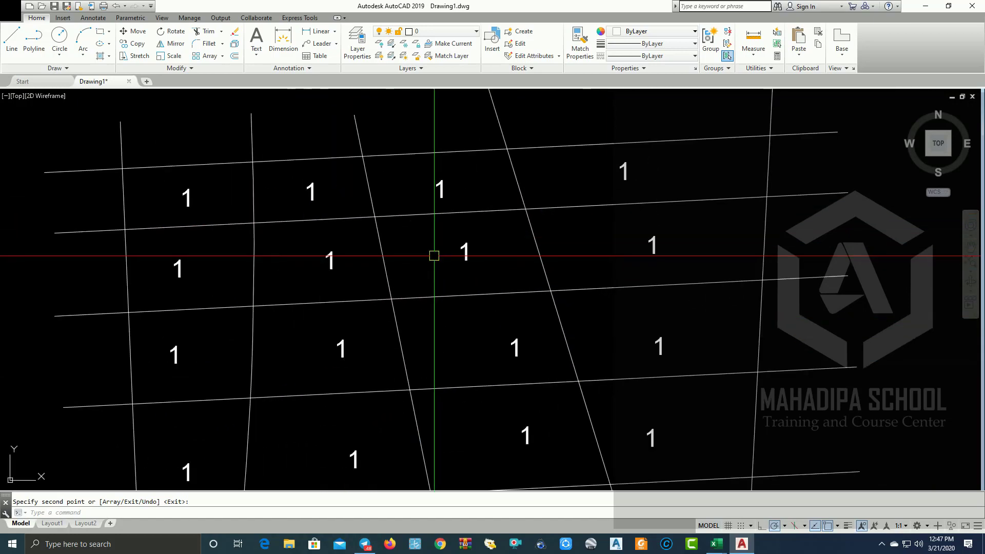
mouse_move(433, 257)
middle_down()
mouse_move(268, 308)
mouse_move(296, 301)
middle_up()
scroll(225, 296, down, 2)
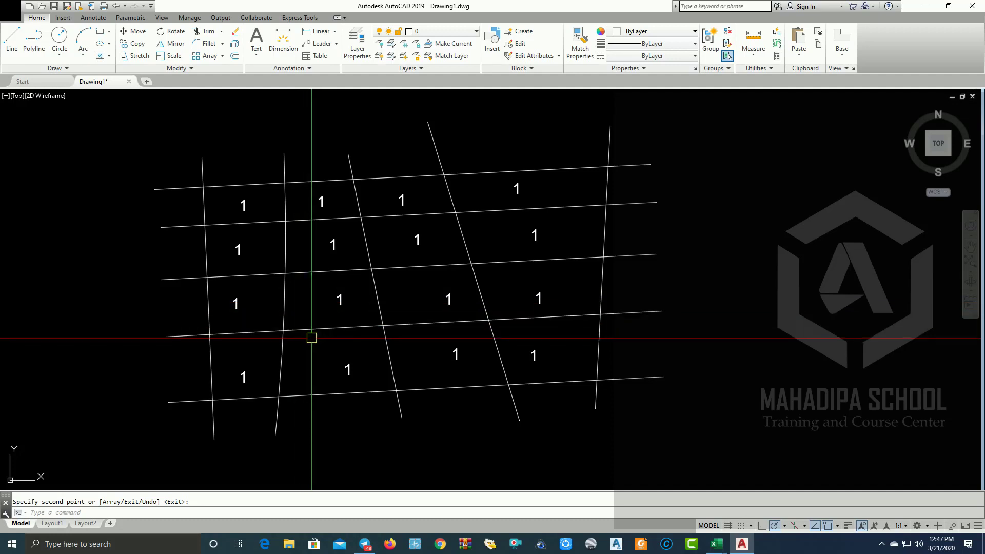
Step: Renumber all sixteen labels with TCOUNT in selection order, starting 1 step 1, overwriting
text(tc)
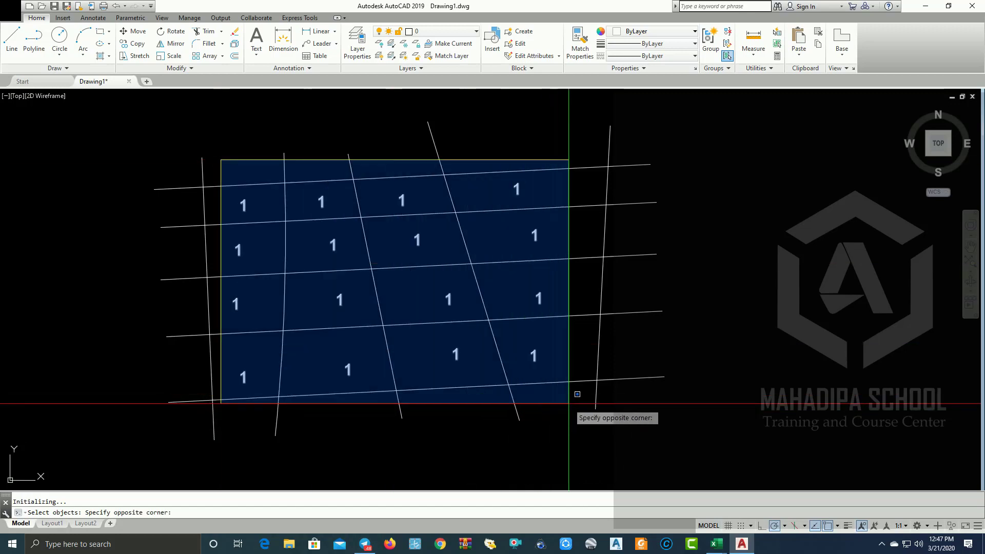
click(570, 403)
right_click(565, 405)
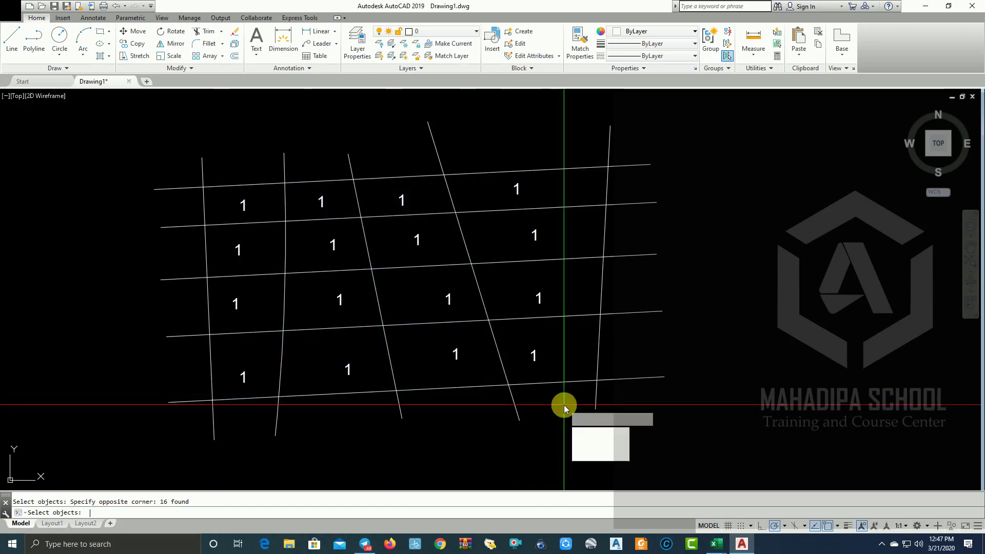
key(Return)
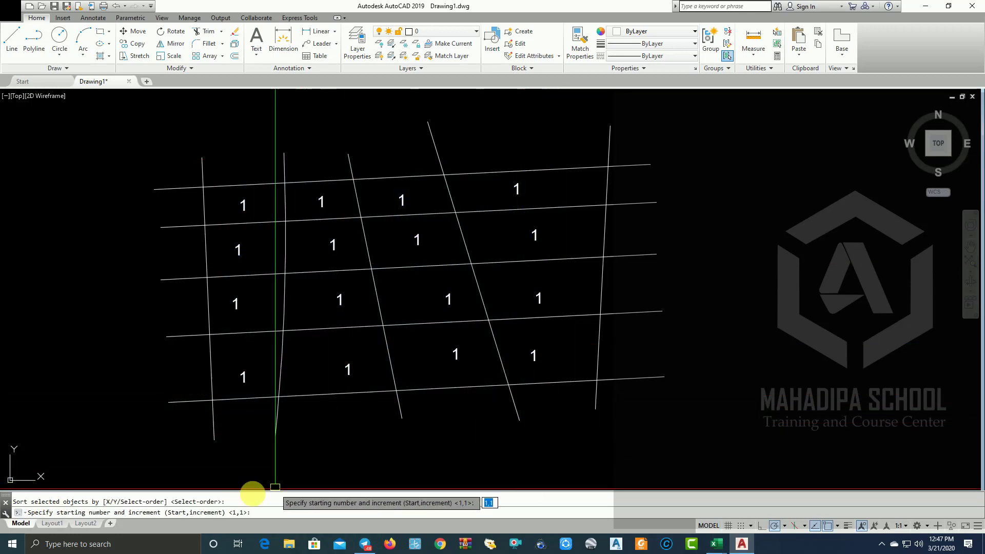
key(Return)
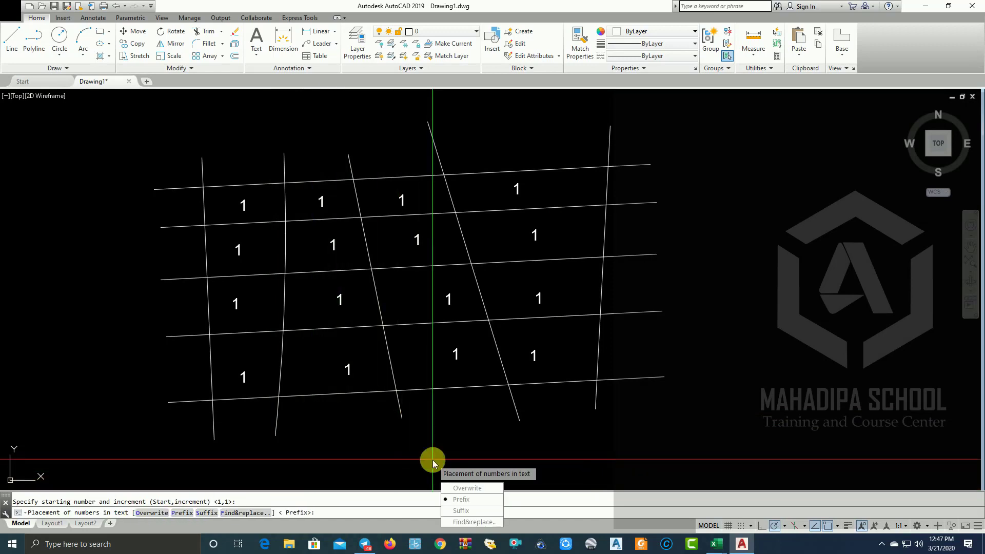
click(468, 488)
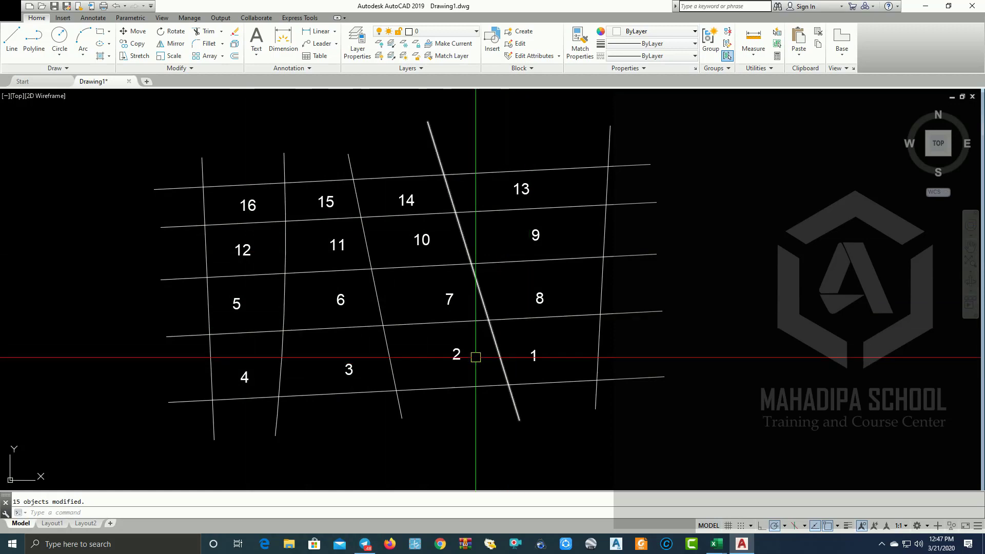
mouse_move(393, 261)
middle_down()
mouse_move(374, 257)
mouse_move(399, 227)
middle_up()
mouse_move(473, 267)
middle_down()
mouse_move(382, 297)
mouse_move(421, 280)
middle_up()
mouse_move(343, 284)
middle_down()
mouse_move(391, 255)
mouse_move(436, 255)
mouse_move(382, 268)
middle_up()
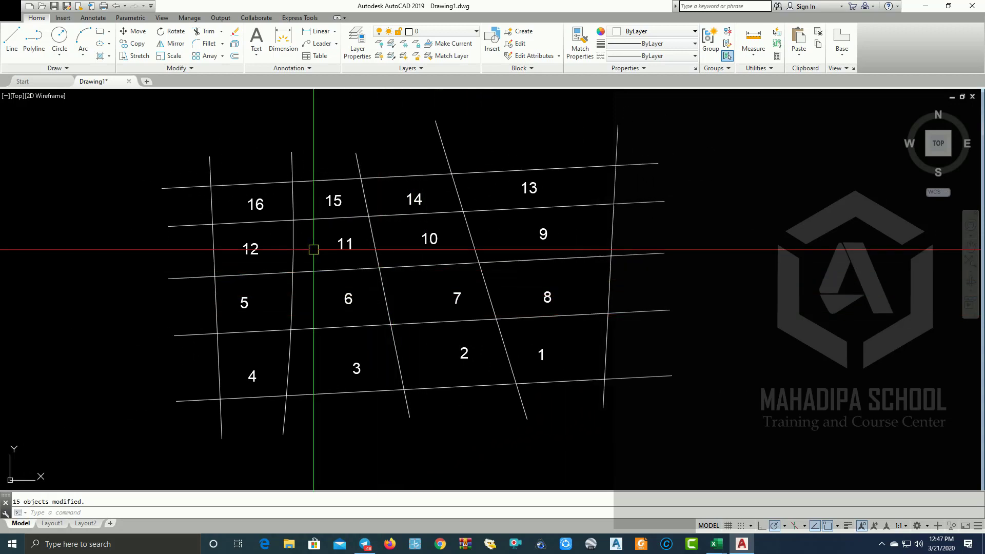
middle_drag(287, 235, 316, 234)
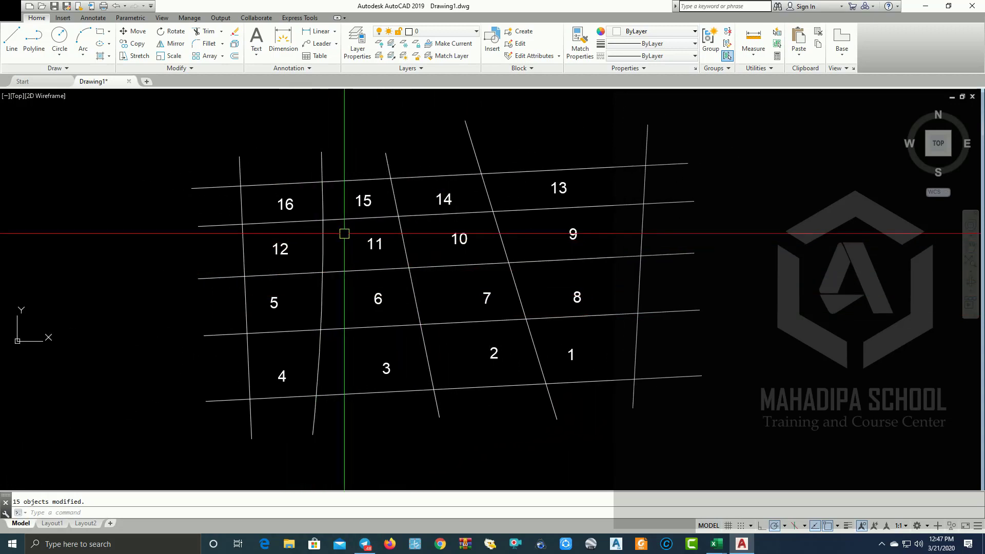
Step: Measure parcel 2's four corners with AREA: Area 72.4923, Perimeter 35.4417
text(area)
click(377, 260)
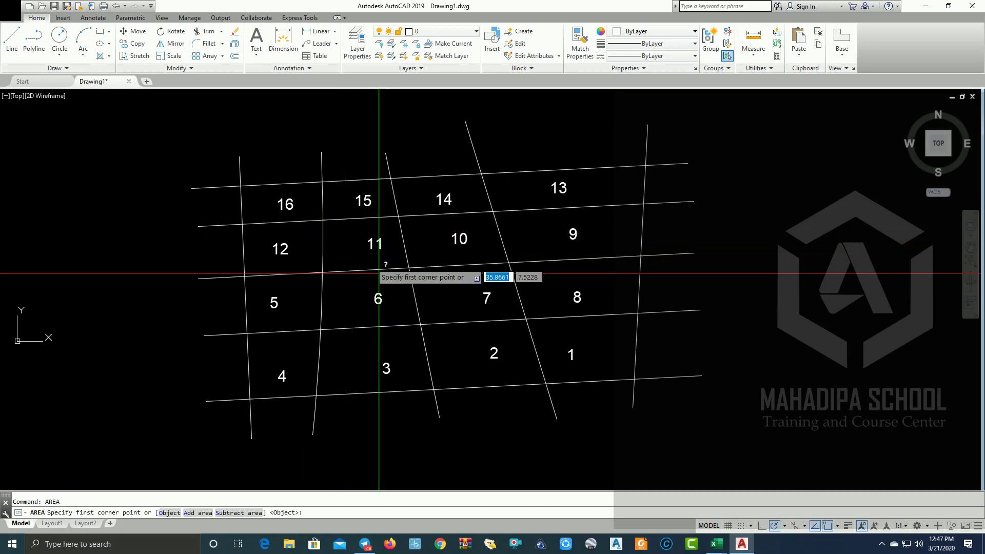
click(434, 390)
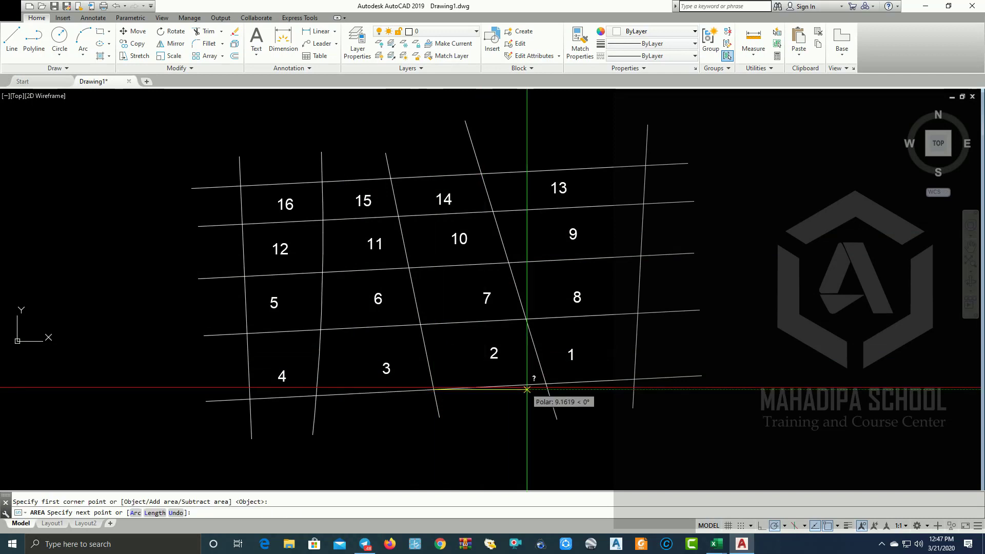
click(545, 383)
click(525, 318)
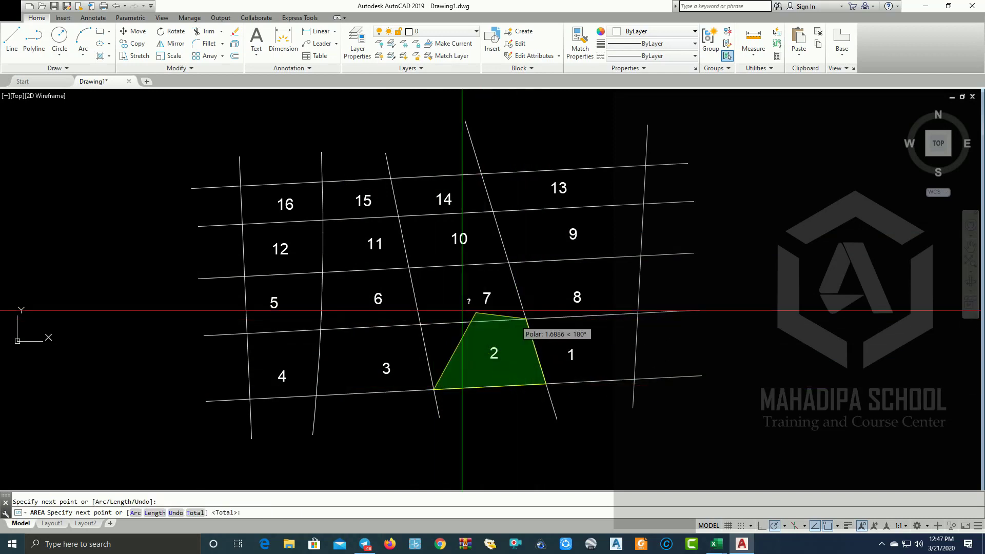
click(420, 325)
key(Return)
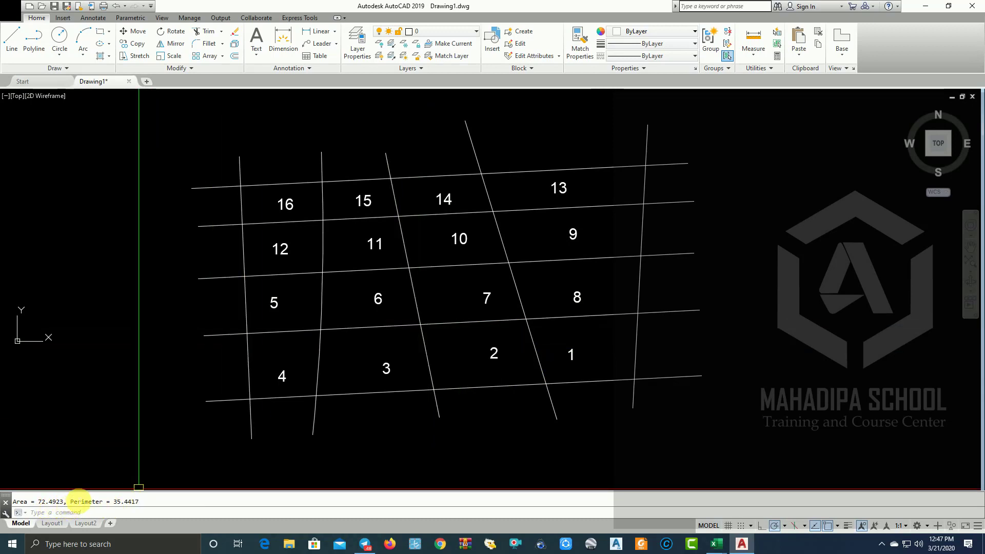
mouse_move(534, 276)
middle_down()
mouse_move(546, 255)
mouse_move(421, 252)
middle_up()
key(Escape)
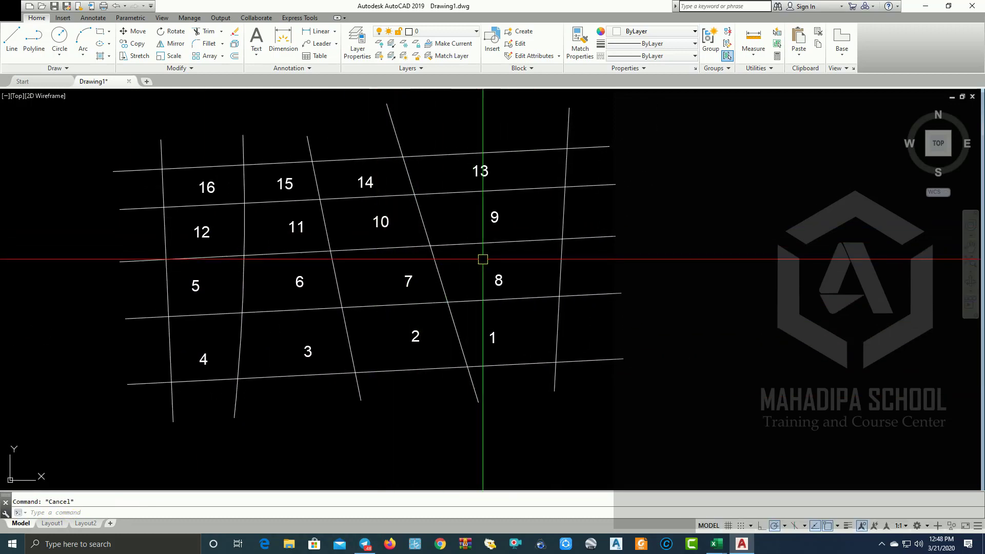
mouse_move(483, 259)
middle_down()
mouse_move(577, 266)
mouse_move(449, 266)
middle_up()
middle_drag(391, 275, 466, 279)
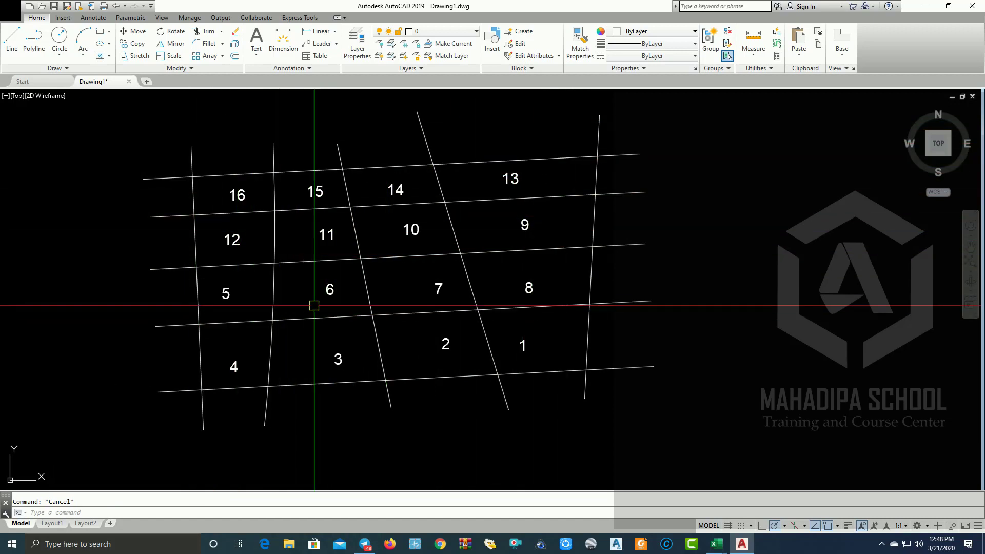
mouse_move(442, 308)
middle_down()
mouse_move(462, 301)
mouse_move(344, 261)
mouse_move(409, 283)
middle_up()
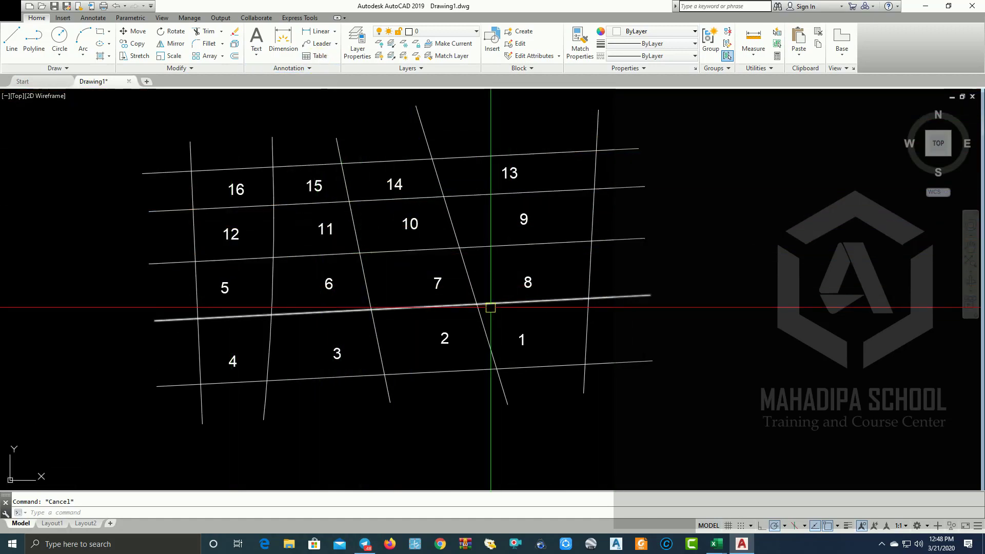
Step: Insert a two-column table right of the parcel grid, titled 'Area (m2)'
middle_drag(495, 307, 381, 282)
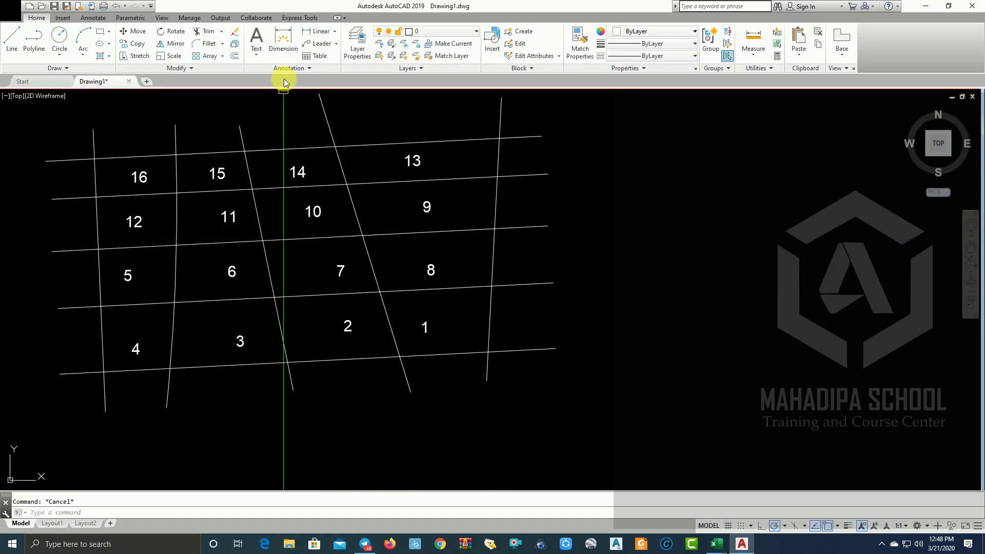
click(319, 58)
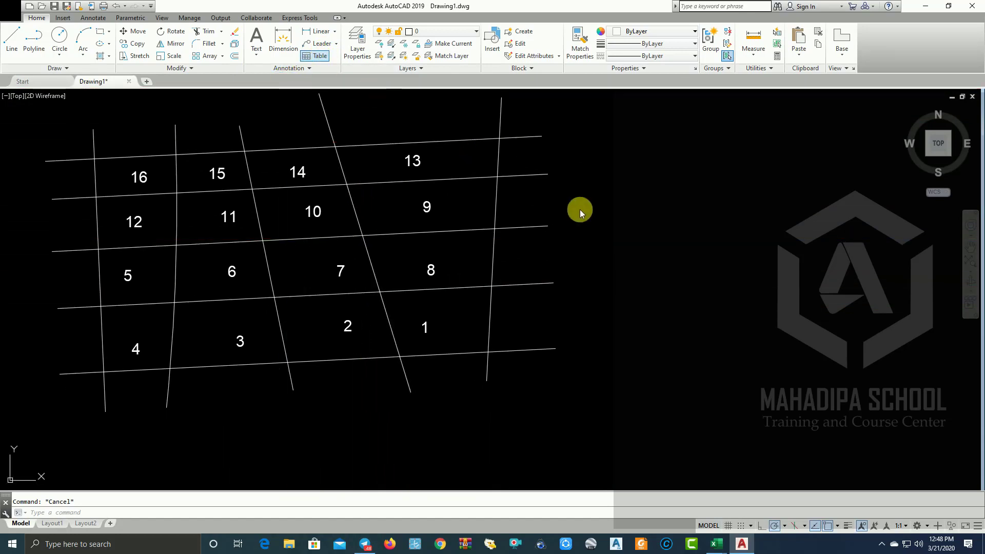
click(533, 221)
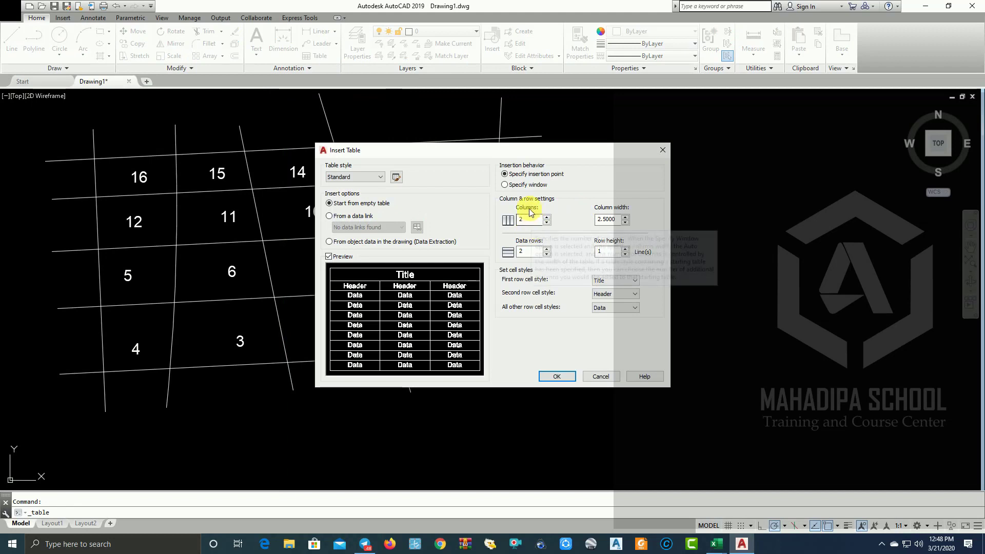
click(533, 252)
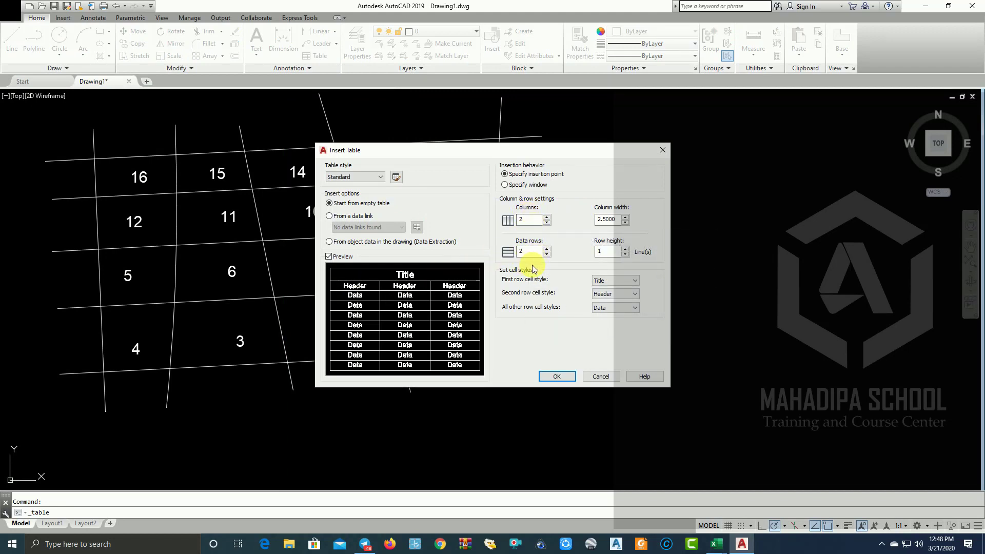
click(562, 376)
middle_drag(567, 308, 472, 321)
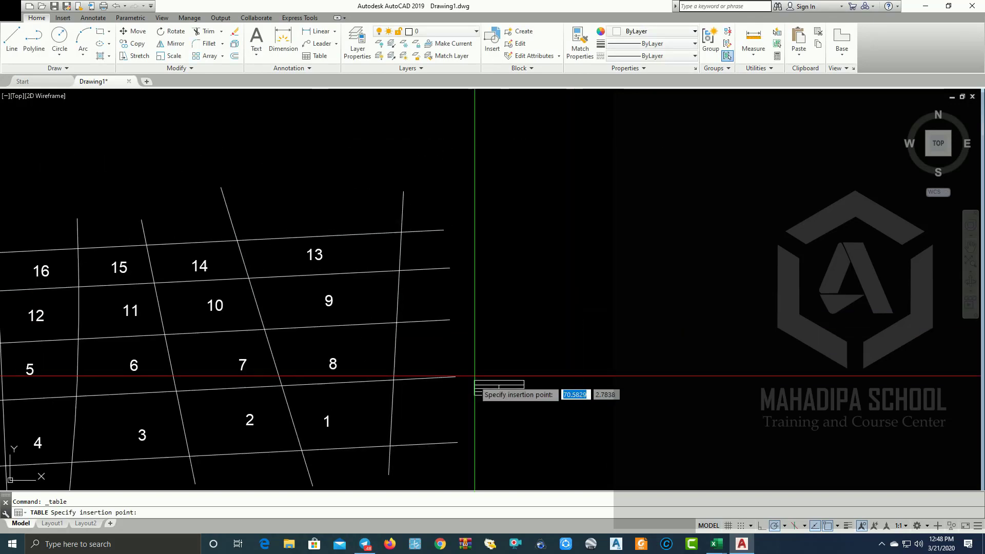
scroll(500, 291, down, 2)
click(503, 275)
text(Area)
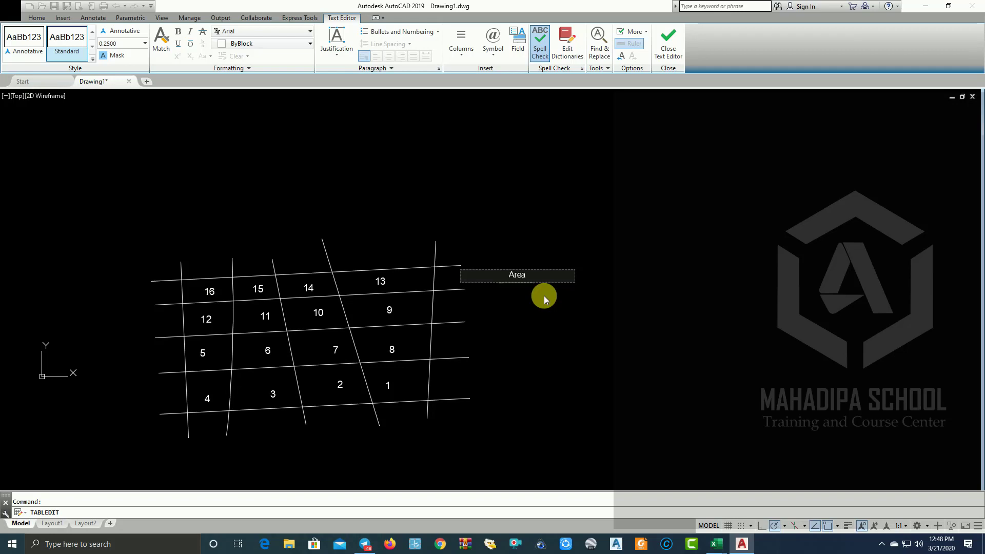
text((m)
text(2))
click(550, 257)
Step: Scale the whole table up from a base point to suit the drawing size
scroll(518, 298, up, 5)
click(567, 308)
click(470, 220)
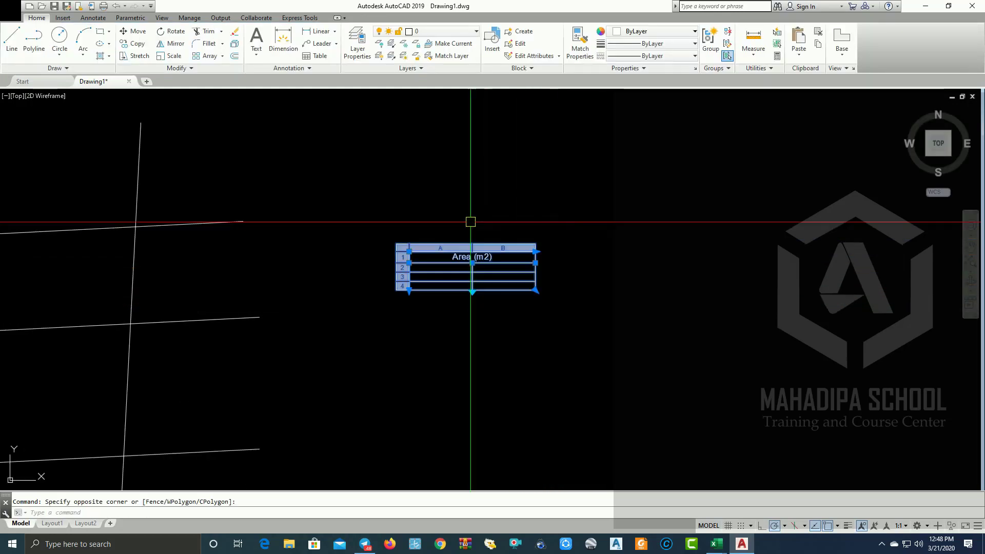
text(sc)
key(Return)
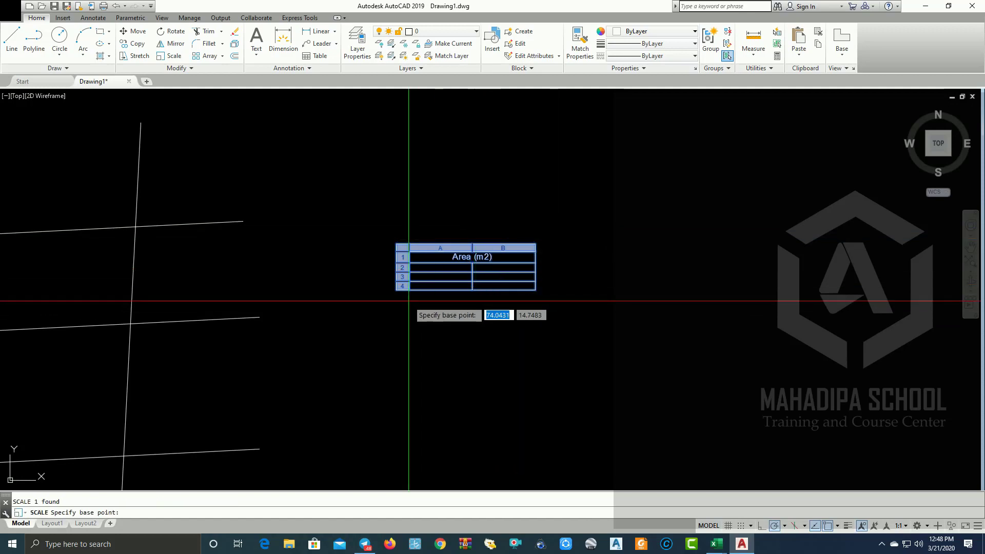
click(429, 303)
scroll(461, 322, down, 2)
scroll(461, 323, down, 2)
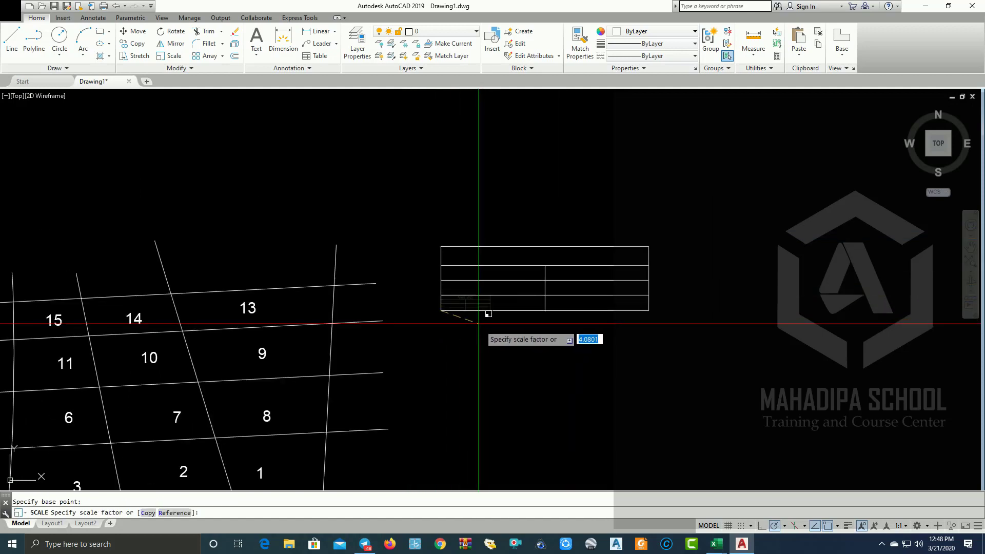
click(471, 322)
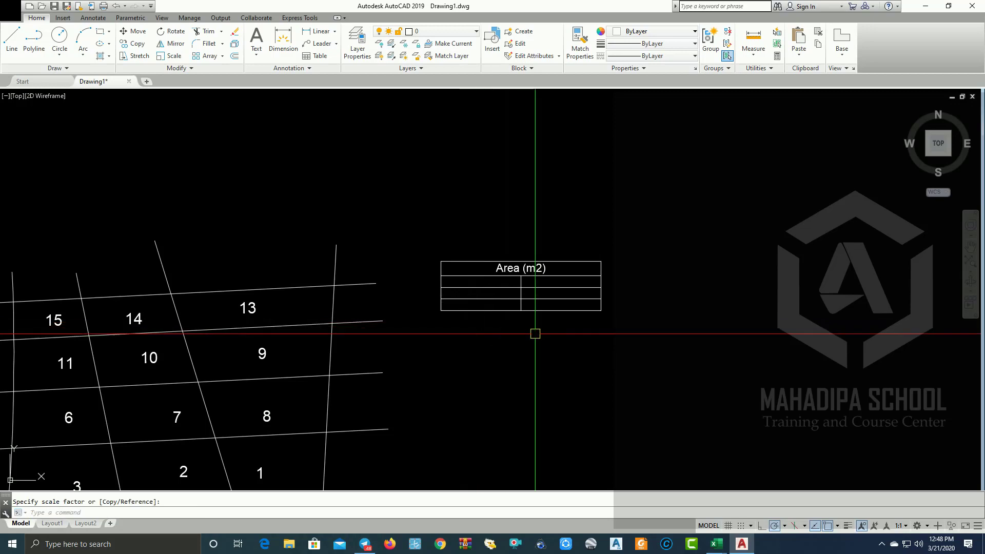
scroll(633, 249, down, 2)
scroll(637, 245, up, 2)
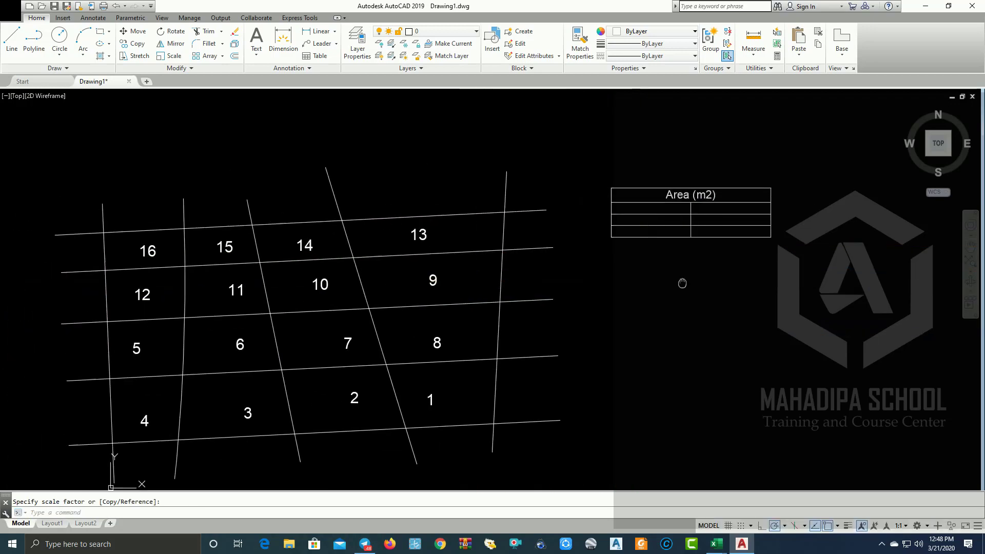
Step: Reselect the table and pan to frame both the parcel grid and the table
click(696, 202)
scroll(696, 202, up, 2)
scroll(649, 203, up, 1)
scroll(649, 202, down, 2)
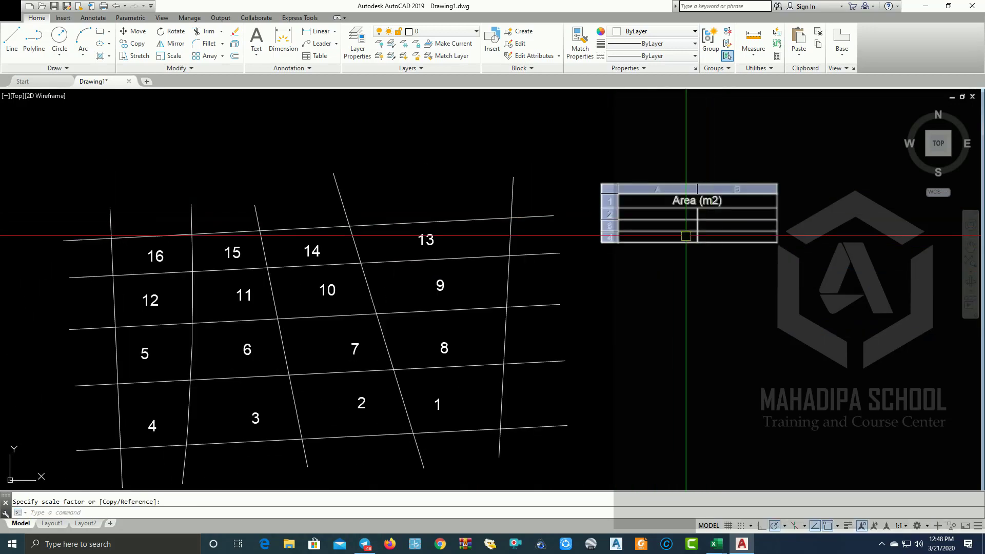
middle_drag(569, 221, 718, 239)
scroll(722, 239, up, 1)
middle_drag(511, 197, 468, 215)
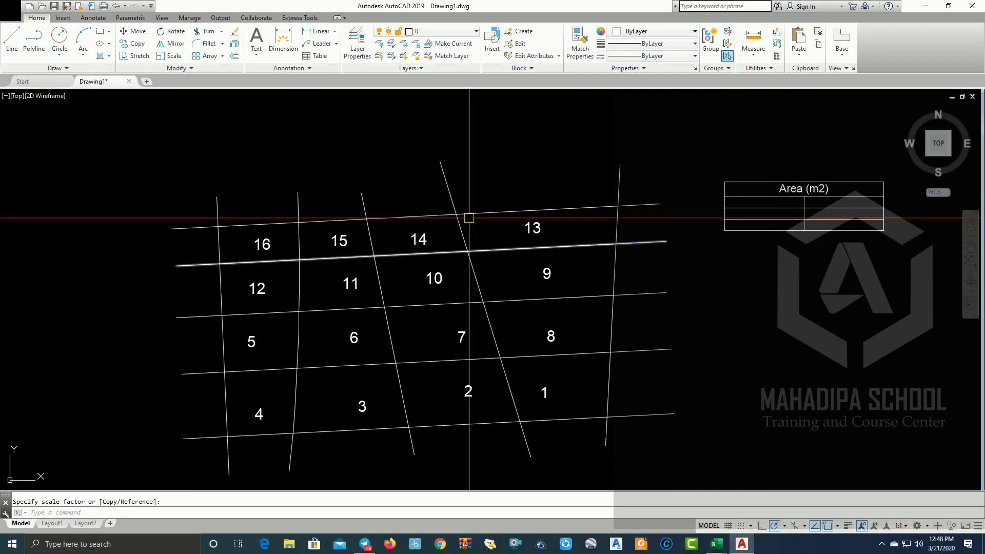
mouse_move(352, 197)
middle_down()
mouse_move(424, 165)
mouse_move(379, 169)
middle_up()
mouse_move(279, 172)
middle_down()
mouse_move(319, 163)
mouse_move(263, 159)
middle_up()
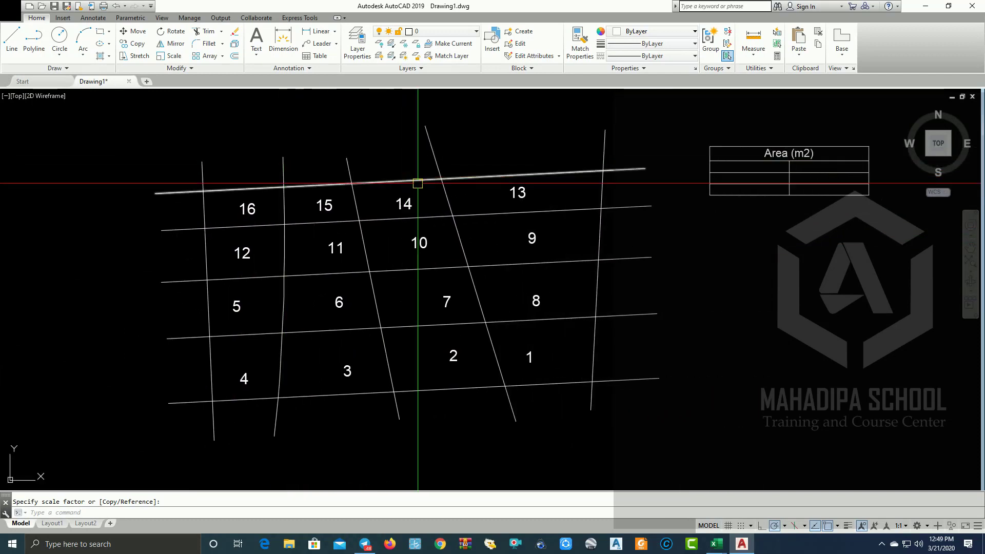
mouse_move(418, 180)
middle_down()
mouse_move(304, 163)
mouse_move(396, 169)
middle_up()
text(APL)
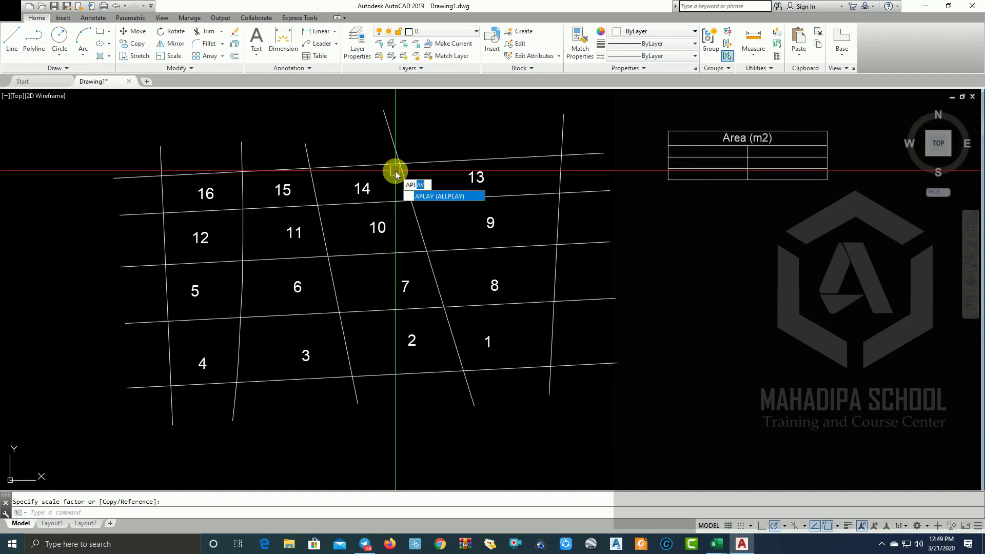
Step: Open APPLOAD with the AreaTab routine file chosen, then switch to Telegram
key(BackSpace)
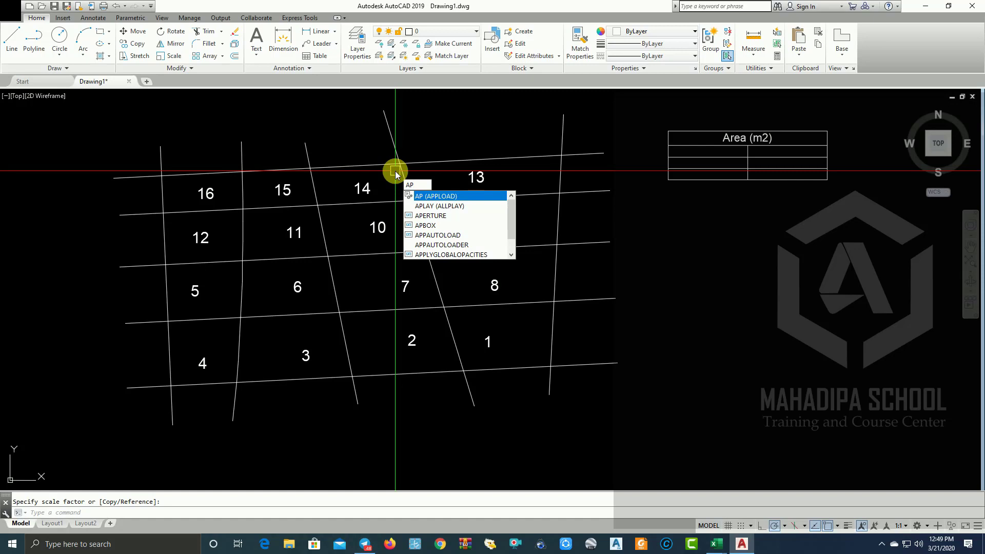
click(440, 198)
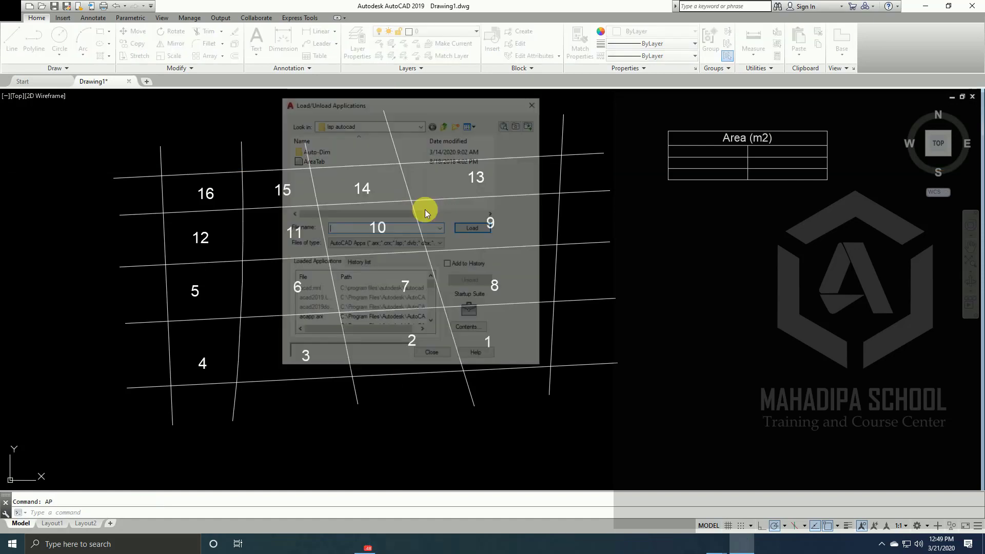
click(314, 163)
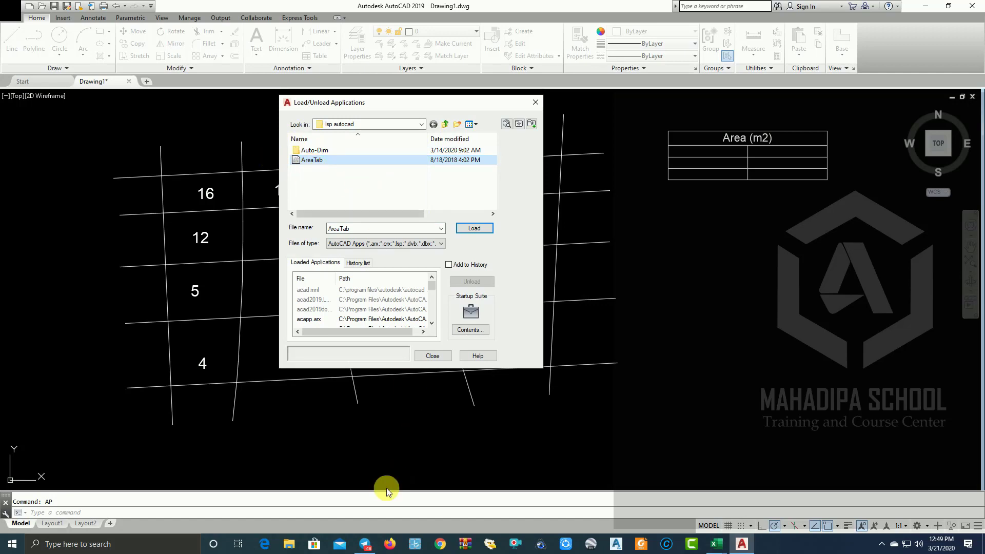
click(364, 547)
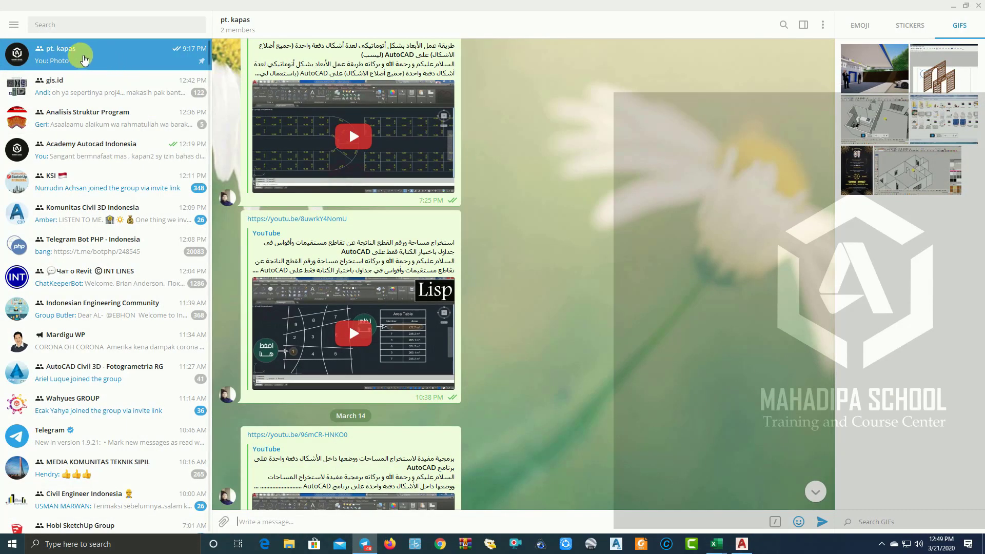
Step: View the Academy Autocad Indonesia group chat, then minimize Telegram back to AutoCAD
click(87, 156)
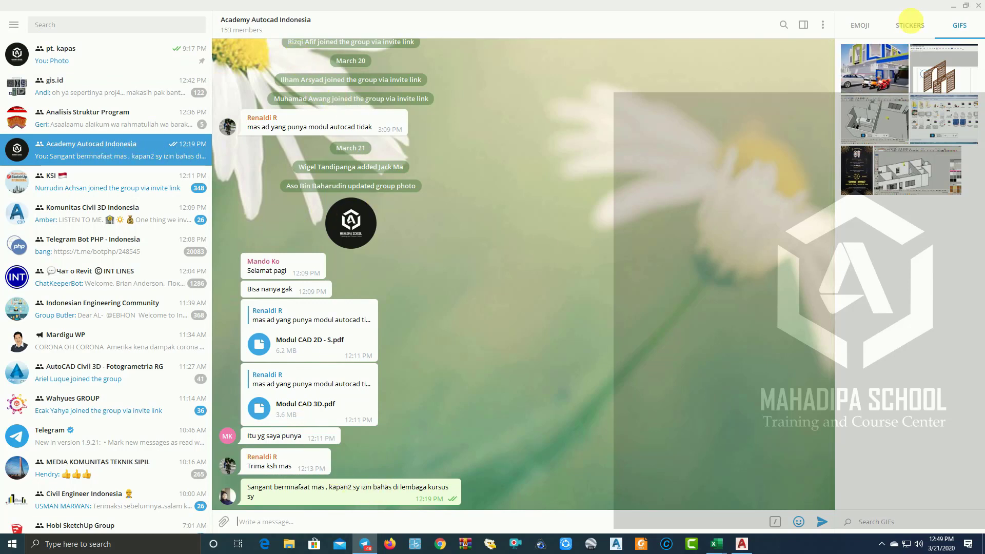
click(954, 5)
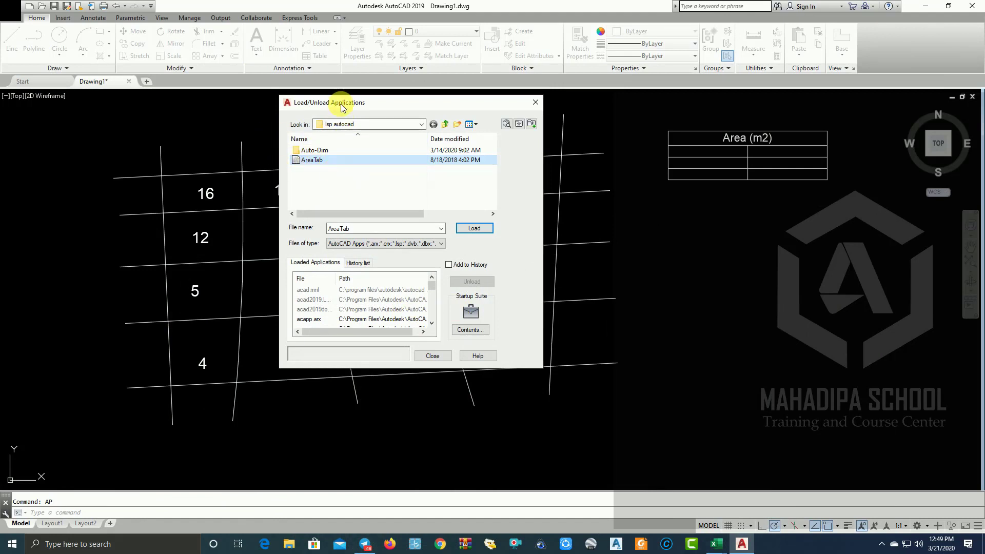
Step: Load AreaTab.vlx, allowing the unsigned routine once, and close the loader
drag(340, 102, 315, 81)
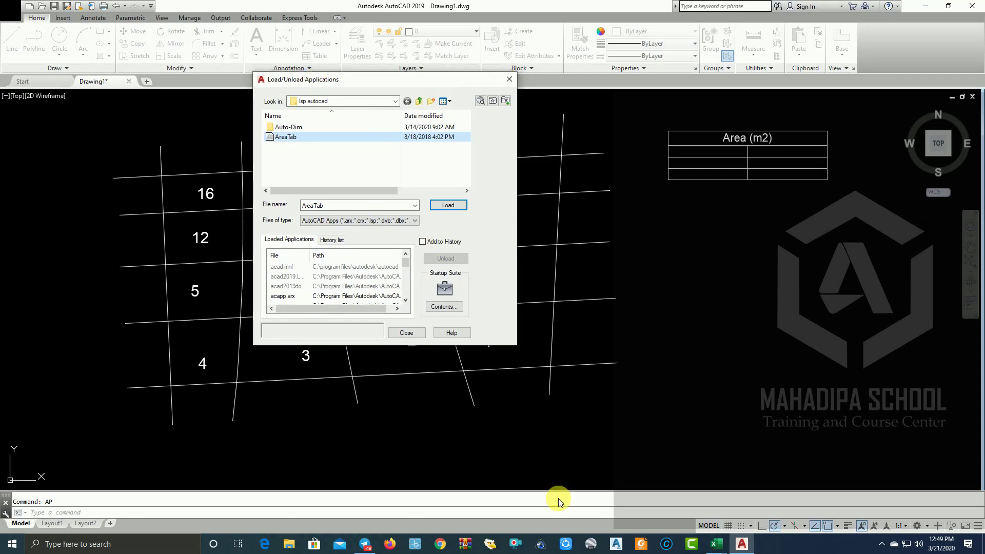
drag(405, 87, 383, 77)
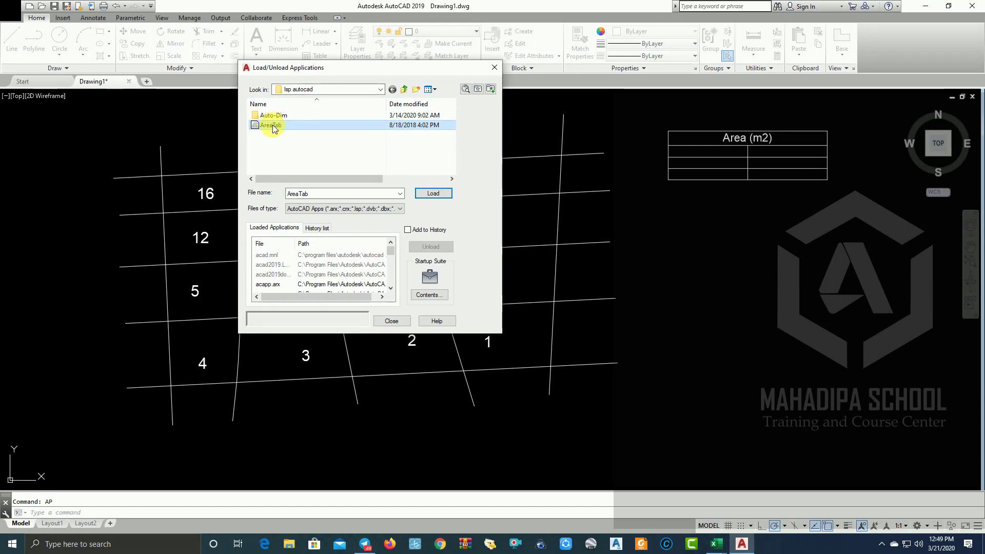
click(435, 194)
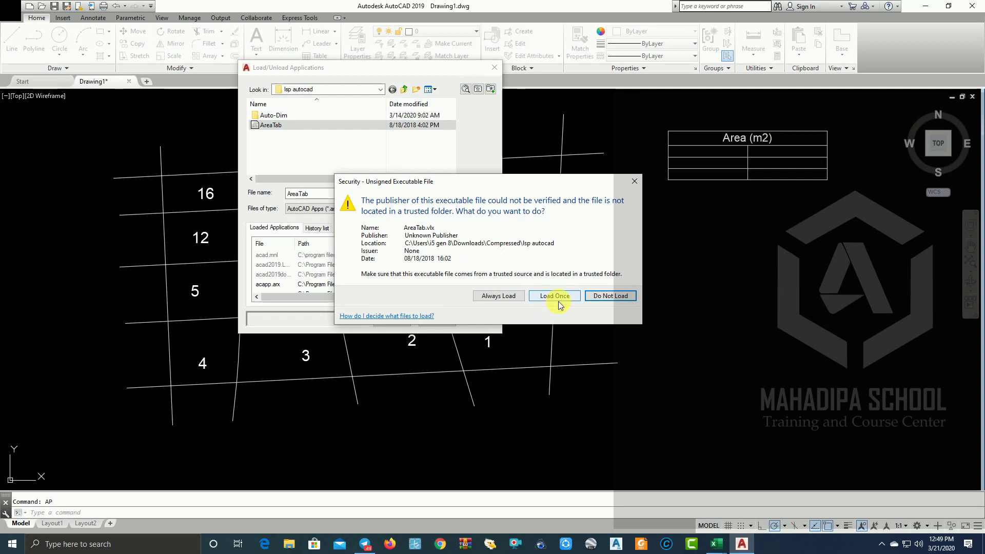
click(559, 298)
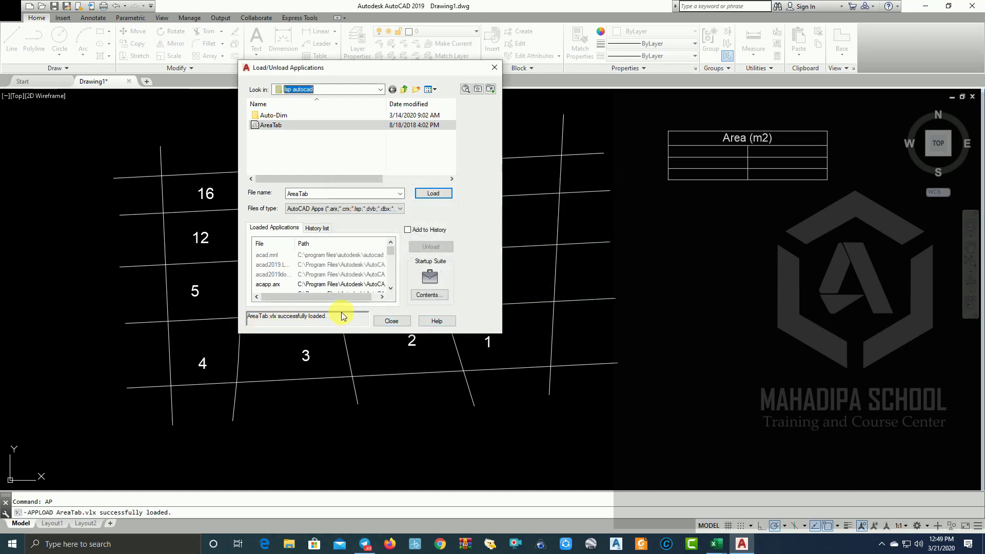
click(390, 320)
scroll(411, 338, down, 4)
scroll(436, 341, up, 2)
Step: Frame the grid and table, then launch the AREATAB command
scroll(418, 314, up, 2)
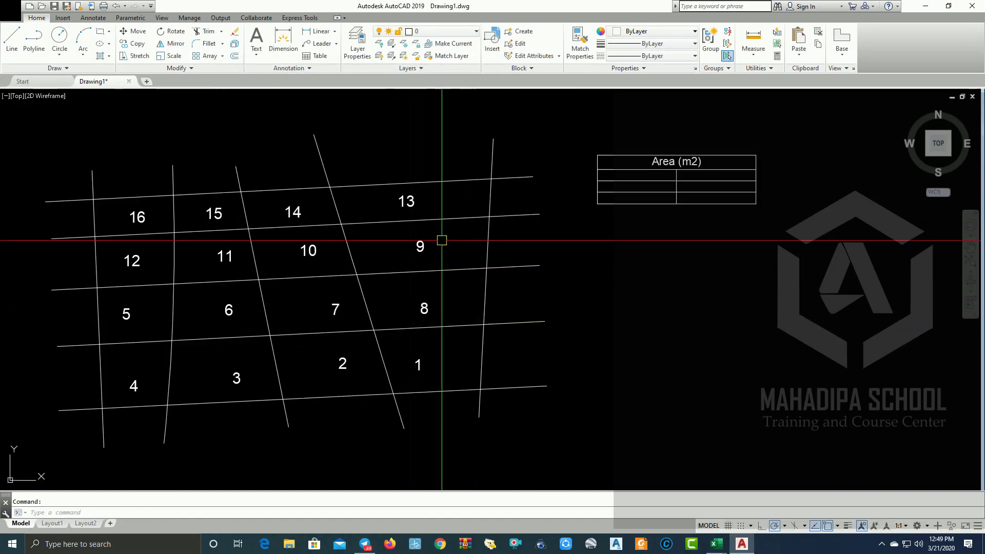
mouse_move(440, 237)
middle_down()
mouse_move(336, 248)
mouse_move(500, 221)
middle_up()
text(AREA)
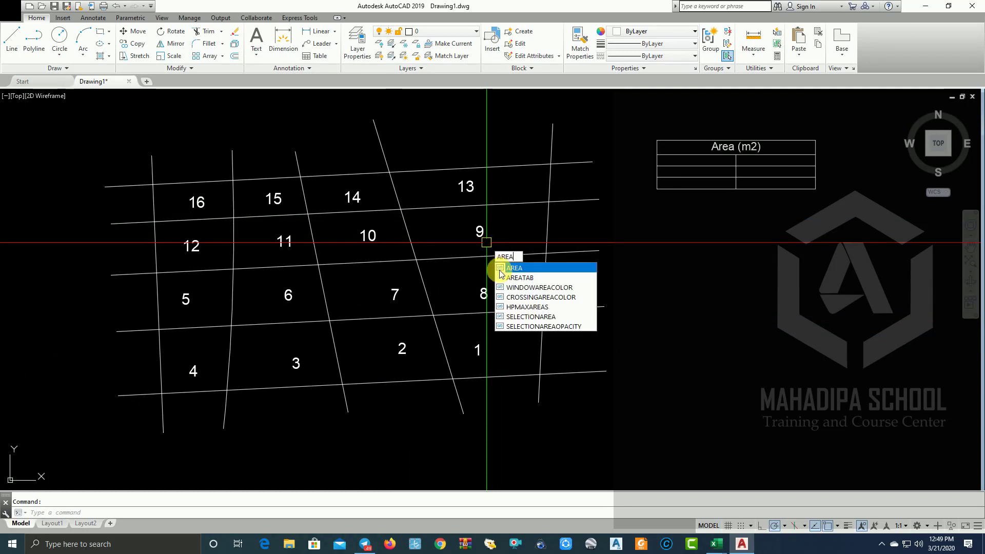
click(514, 280)
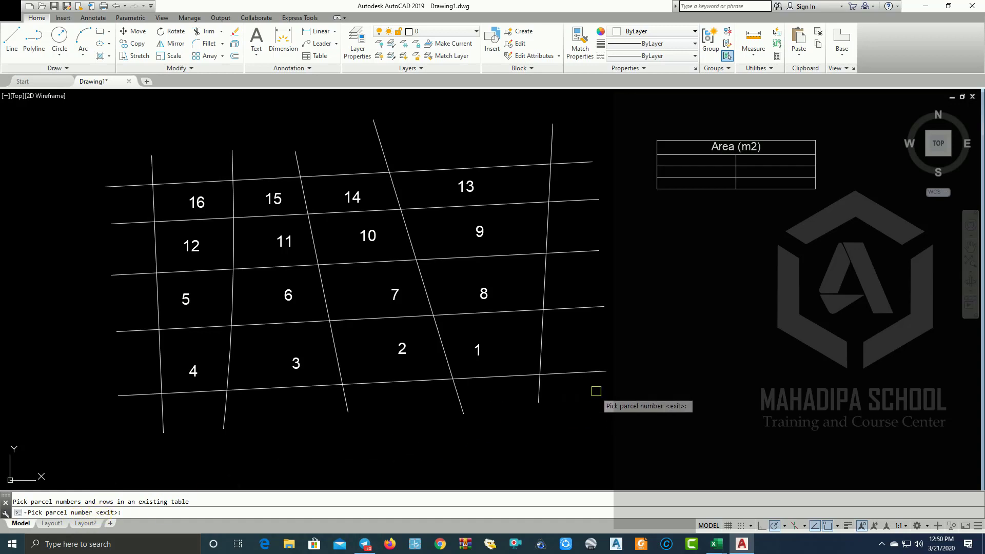
Step: Add parcels 1–3 and their areas to the table, starting with parcel 1's 66.7 m²
middle_drag(597, 391, 577, 406)
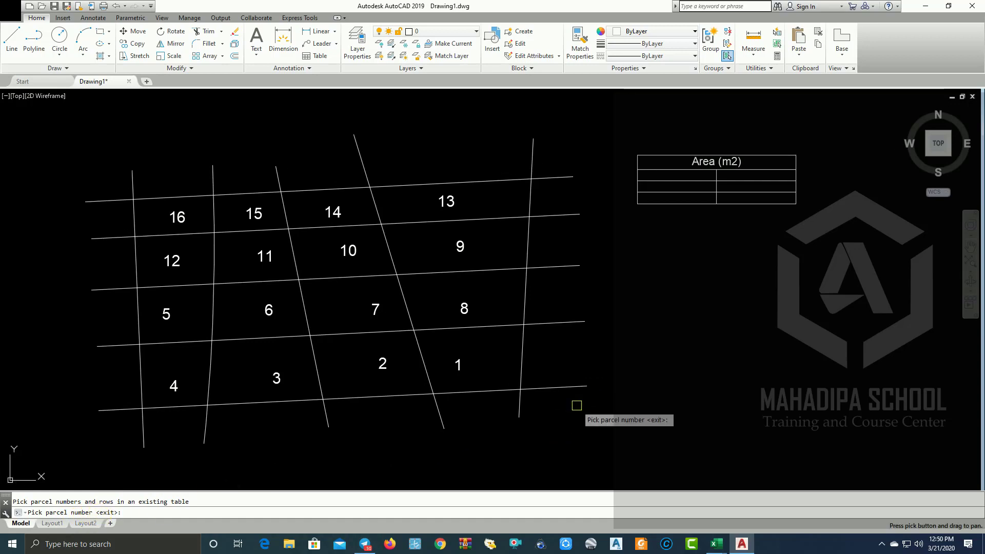
click(458, 366)
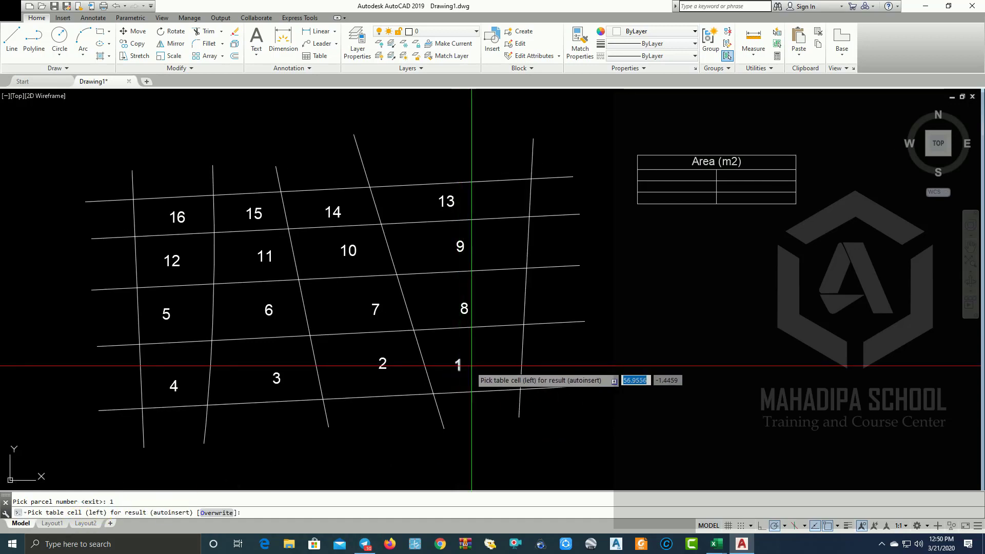
middle_drag(643, 278, 568, 352)
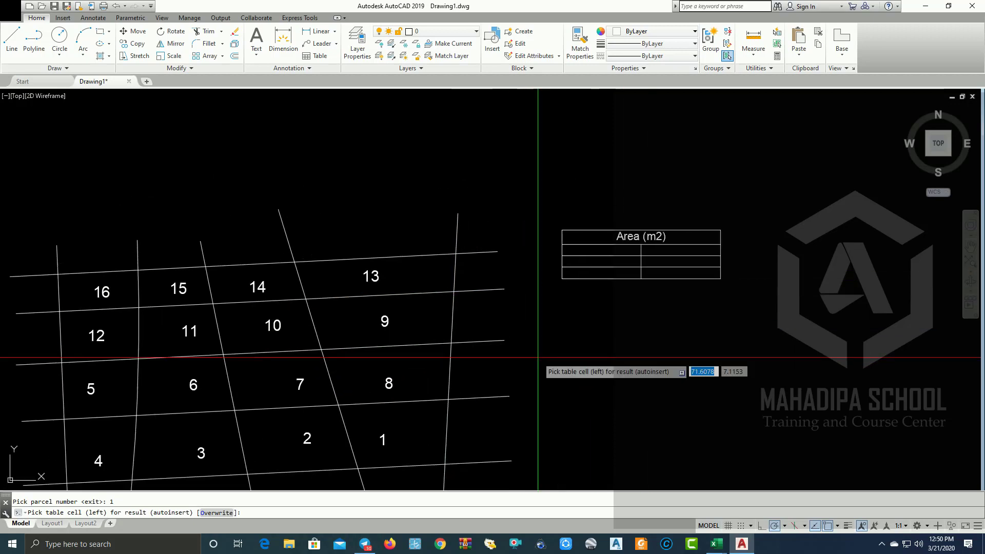
scroll(562, 267, up, 4)
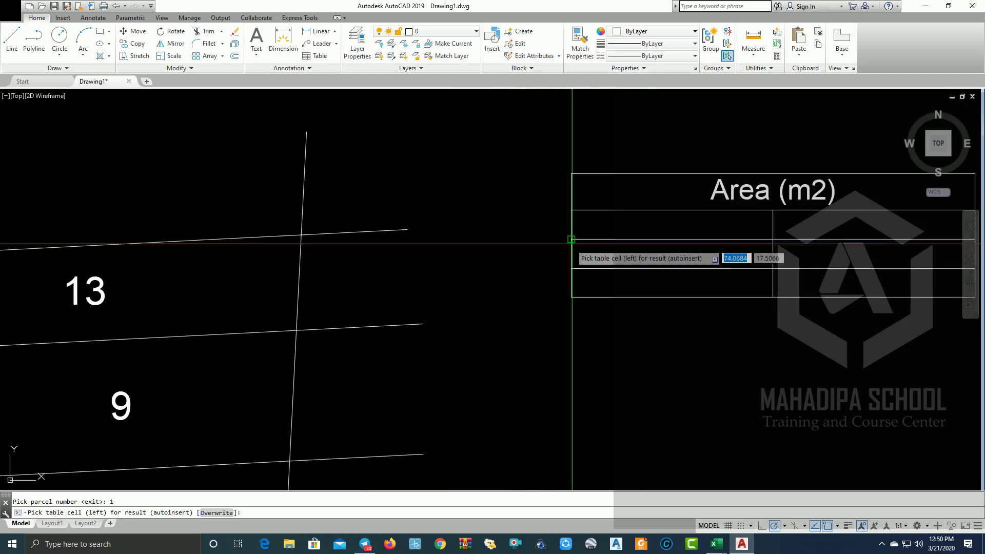
click(571, 211)
middle_drag(649, 227, 451, 233)
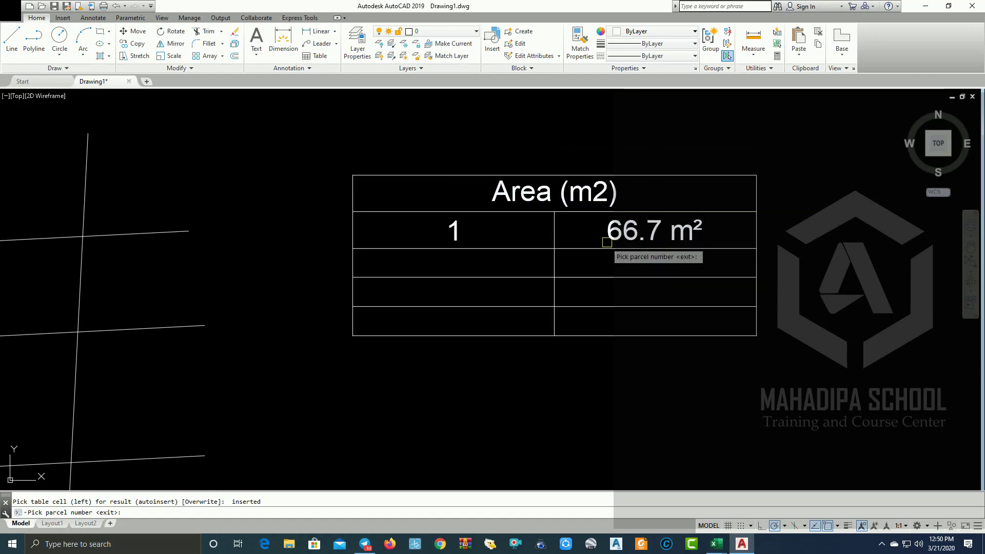
scroll(611, 246, down, 4)
middle_drag(544, 262, 655, 182)
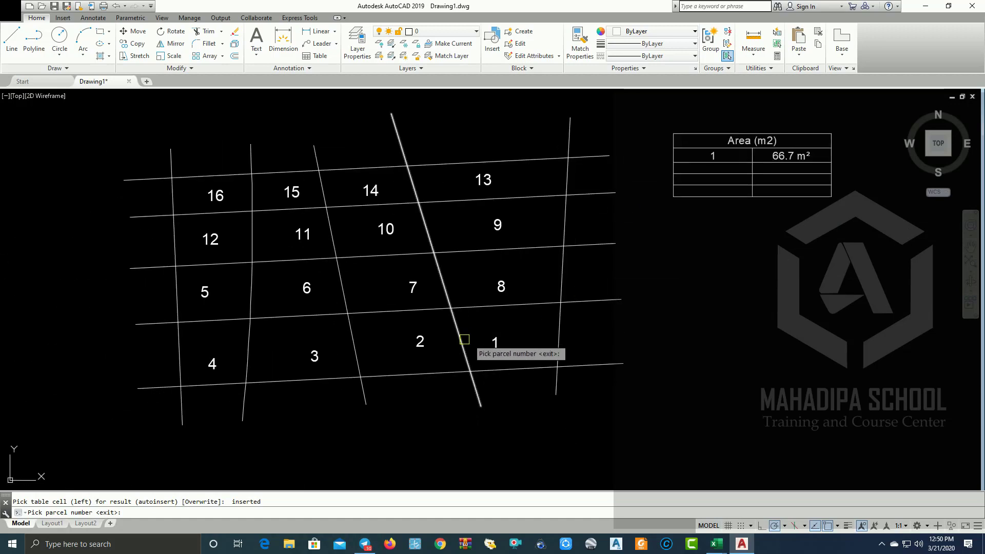
click(418, 340)
scroll(713, 175, up, 2)
scroll(714, 175, up, 2)
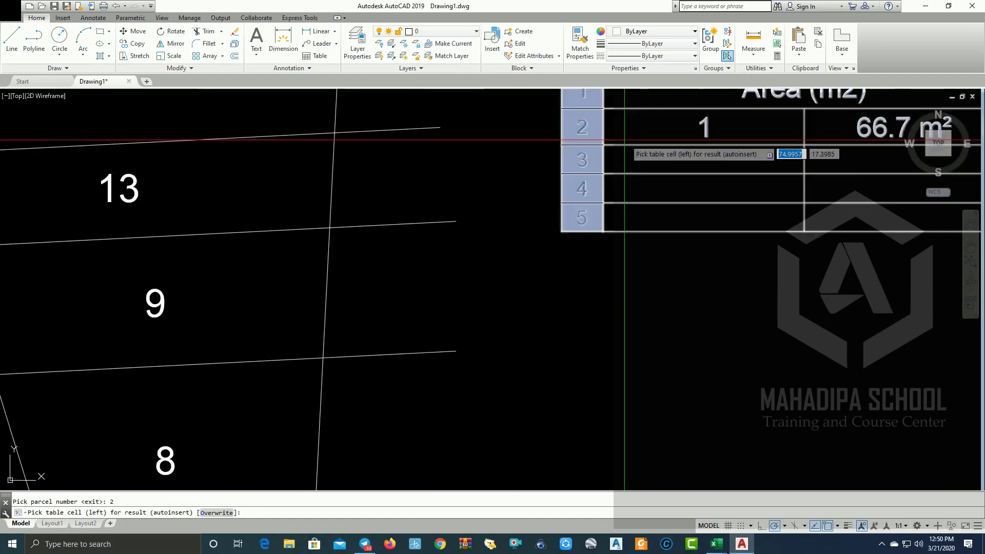
click(580, 147)
scroll(827, 202, down, 2)
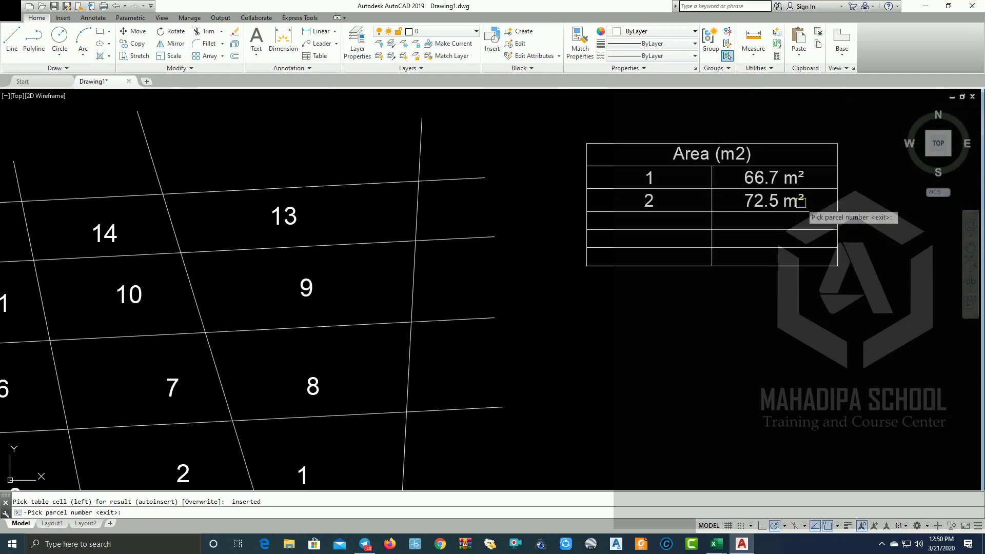
scroll(728, 211, down, 2)
scroll(627, 207, up, 2)
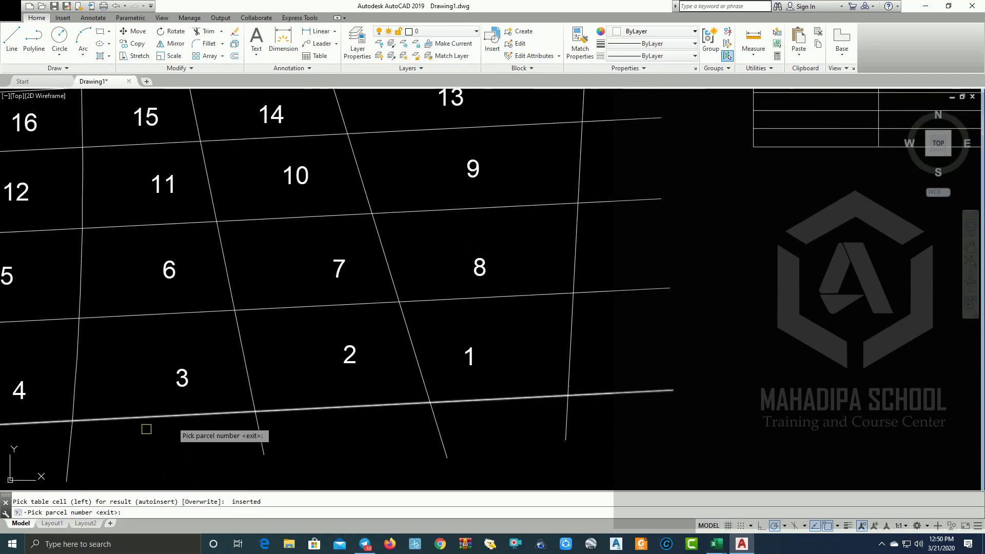
click(181, 379)
scroll(204, 381, down, 2)
scroll(421, 306, up, 2)
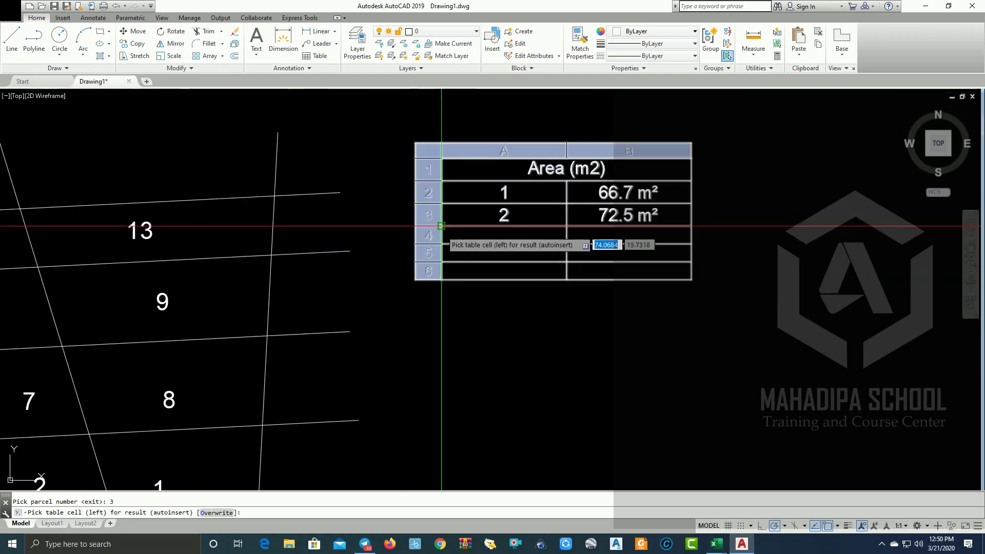
click(441, 226)
Step: Add parcels 4–7 and their areas to the next rows, re-picking parcel 7
scroll(325, 384, down, 2)
middle_drag(325, 385, 369, 340)
scroll(470, 310, down, 2)
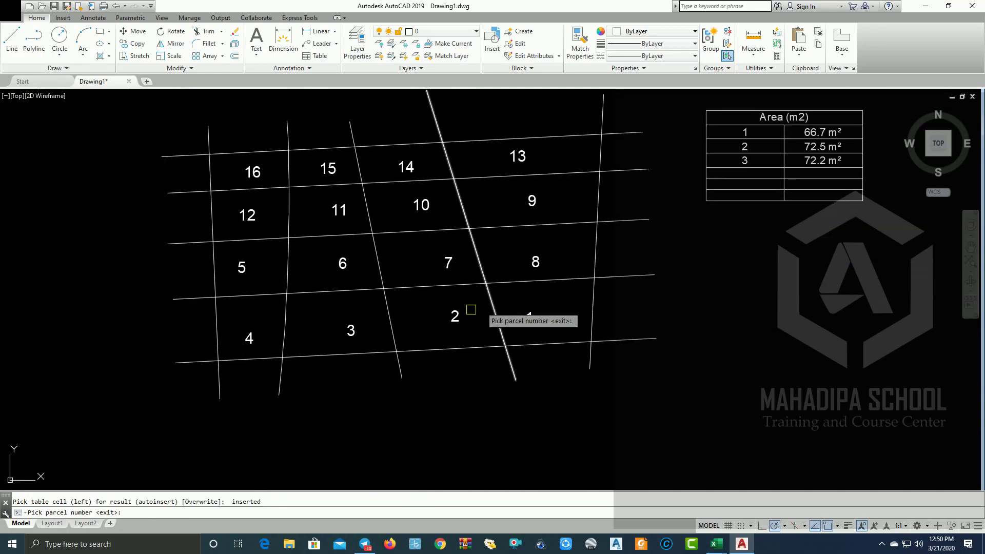
click(277, 331)
middle_drag(246, 333, 155, 389)
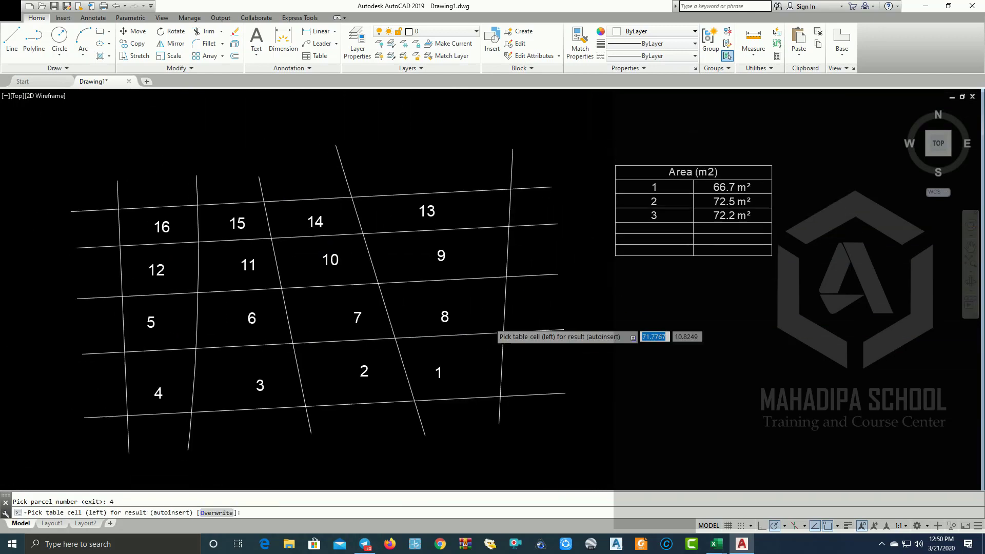
click(615, 223)
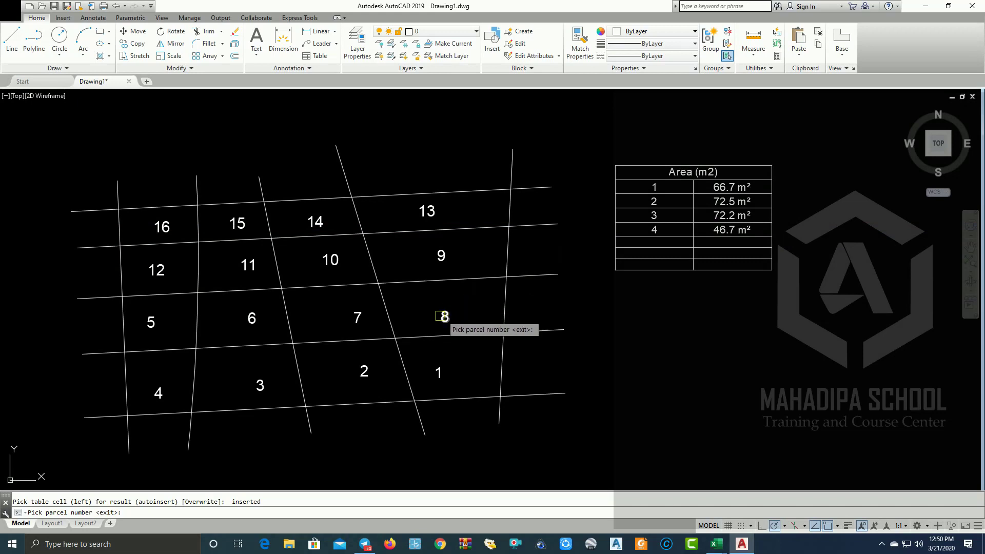
click(151, 323)
scroll(687, 247, up, 2)
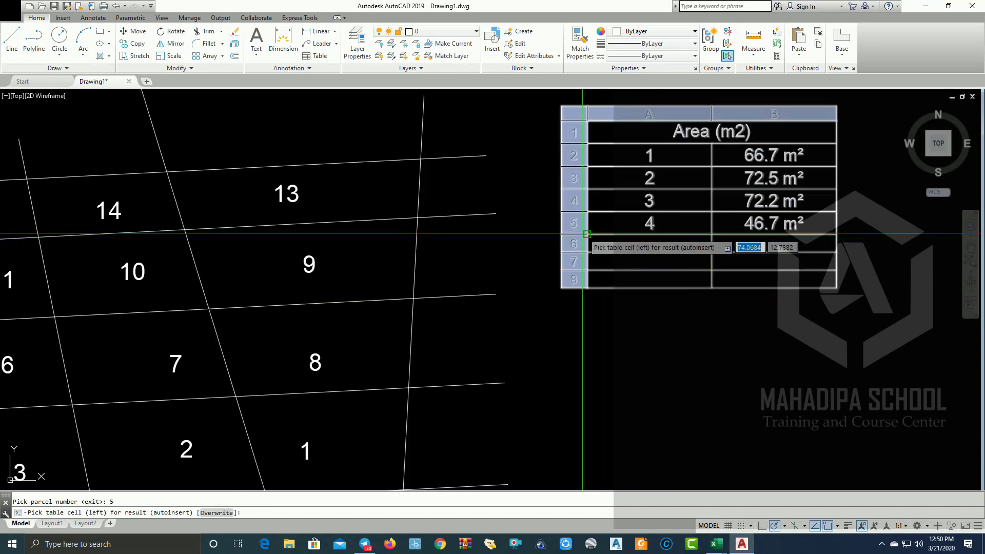
click(587, 234)
middle_drag(96, 376, 201, 306)
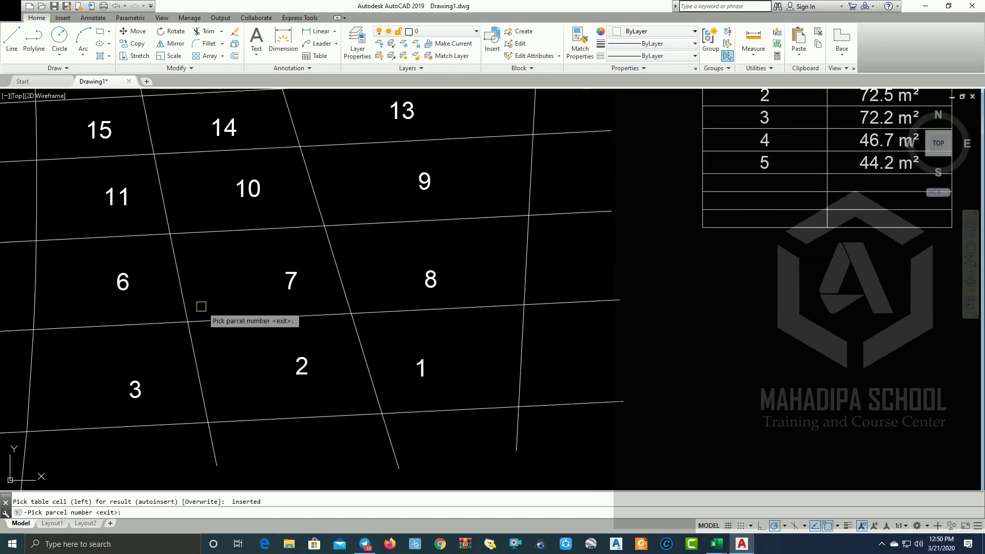
click(122, 281)
click(693, 183)
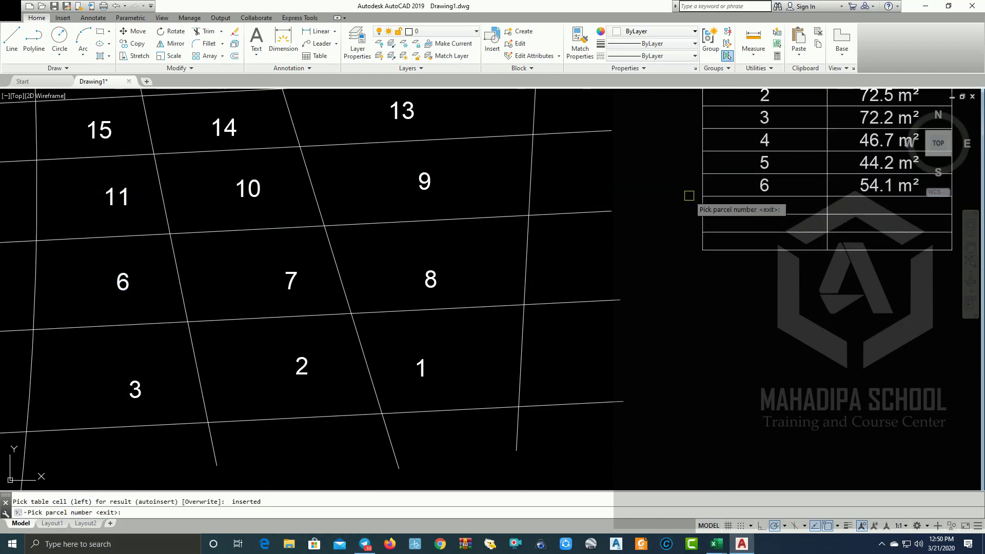
middle_drag(688, 193, 610, 262)
middle_drag(513, 268, 652, 233)
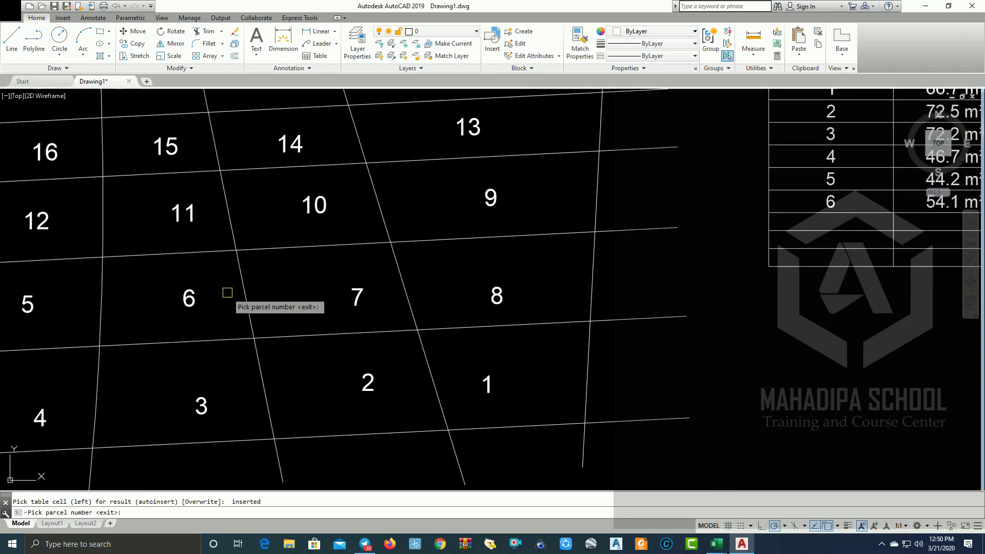
click(359, 294)
middle_drag(360, 294, 167, 287)
click(585, 230)
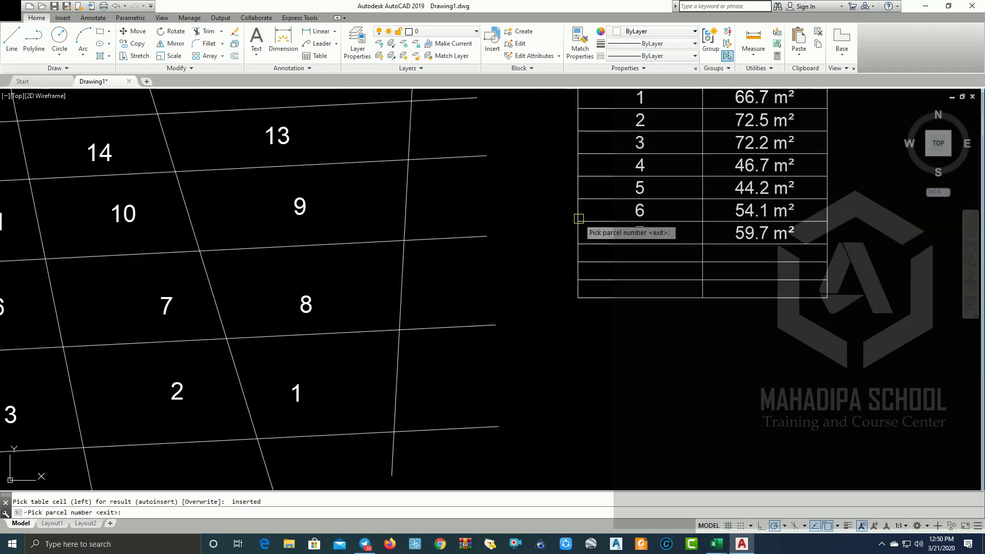
scroll(707, 186, down, 2)
middle_drag(605, 242, 641, 230)
click(406, 248)
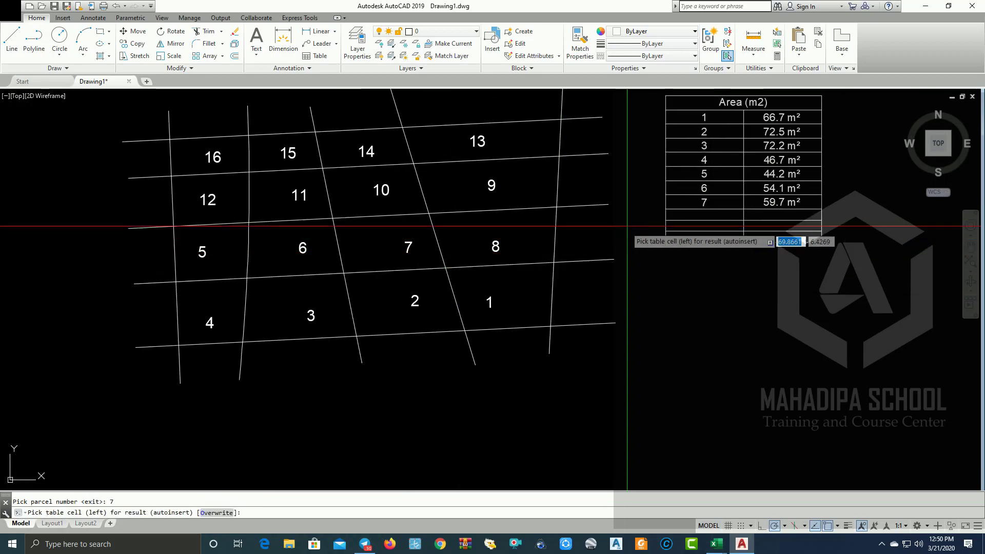
click(677, 202)
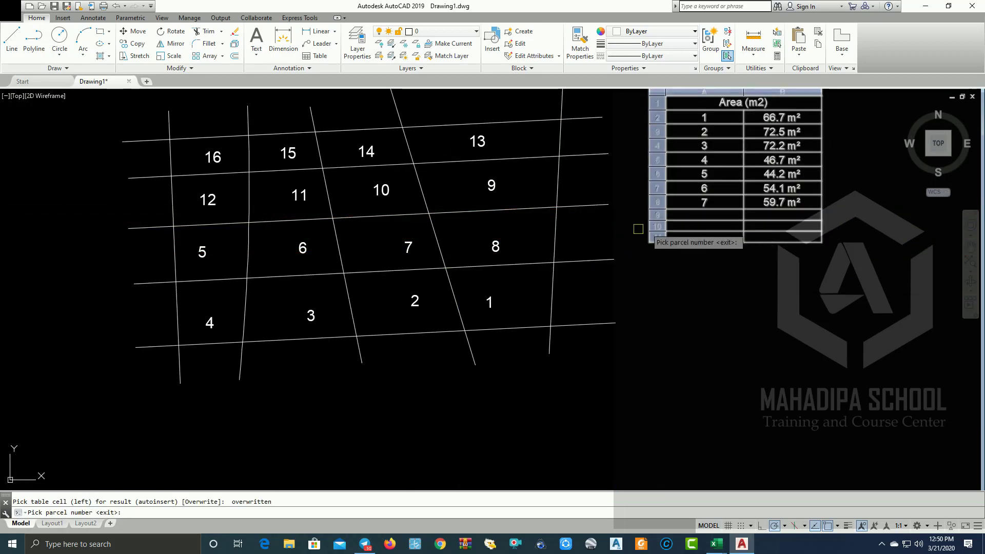
Step: Add parcels 8–10, ending with parcel 10's 51.2 m², and center on the filled table
click(495, 247)
scroll(651, 221, up, 2)
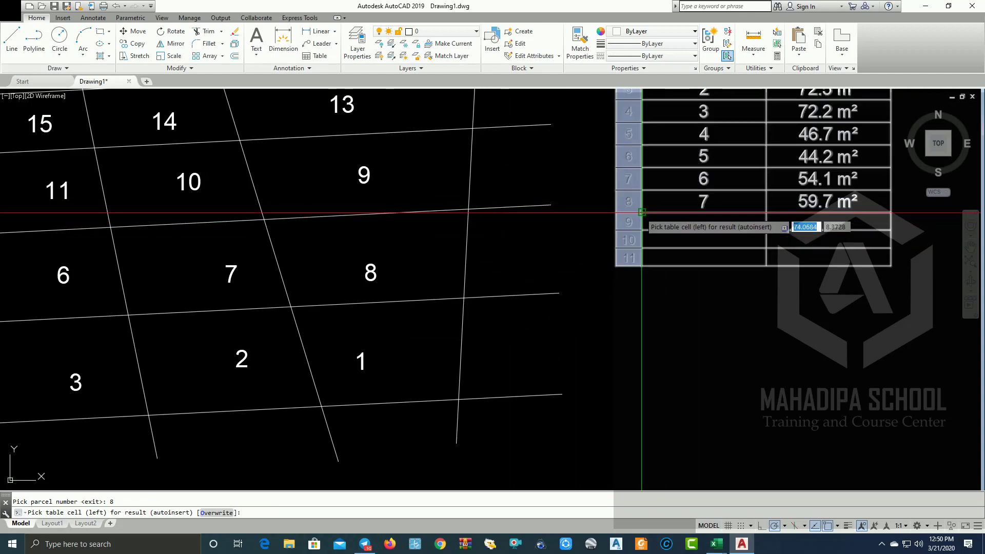
click(648, 220)
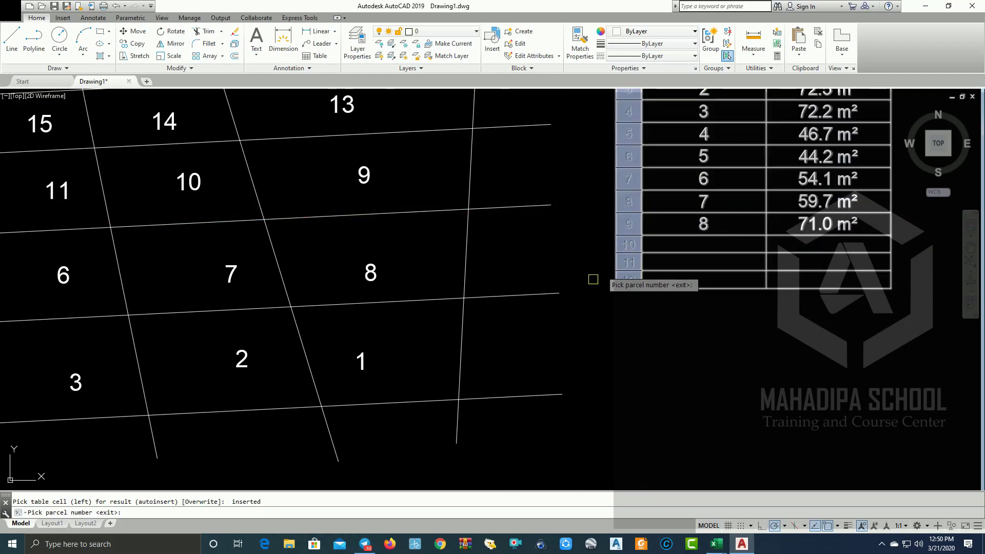
click(366, 174)
click(662, 244)
middle_drag(310, 209, 496, 236)
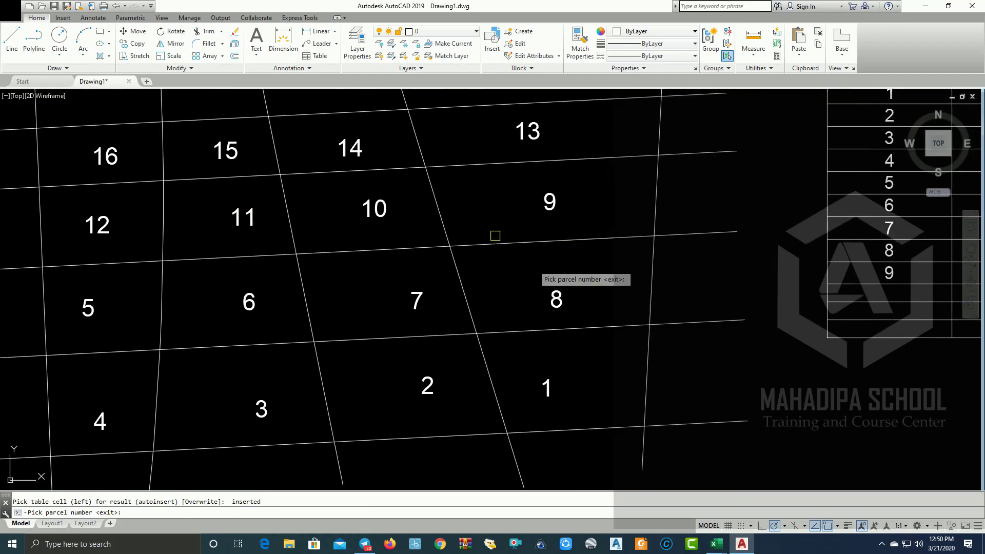
click(383, 206)
click(872, 292)
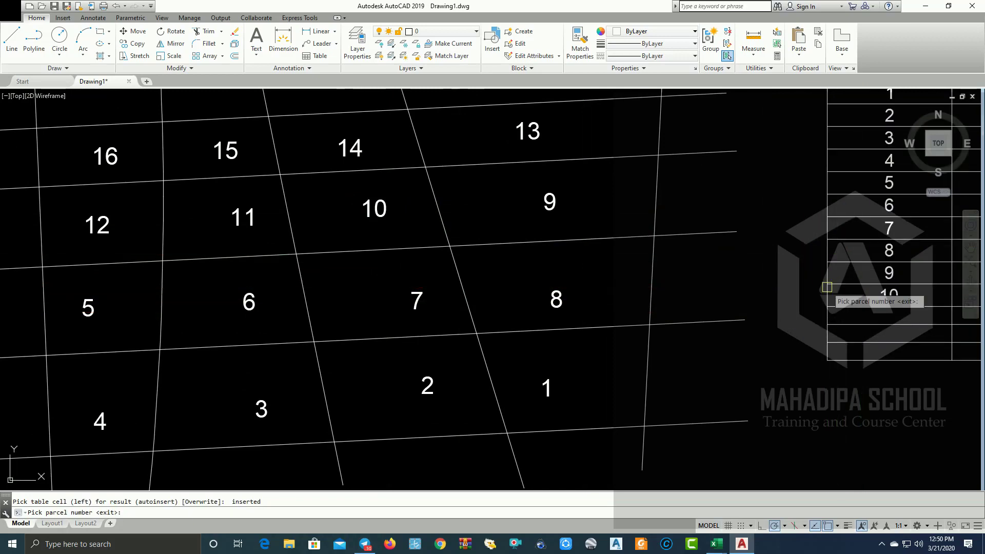
mouse_move(814, 290)
middle_down()
mouse_move(407, 290)
mouse_move(385, 339)
middle_up()
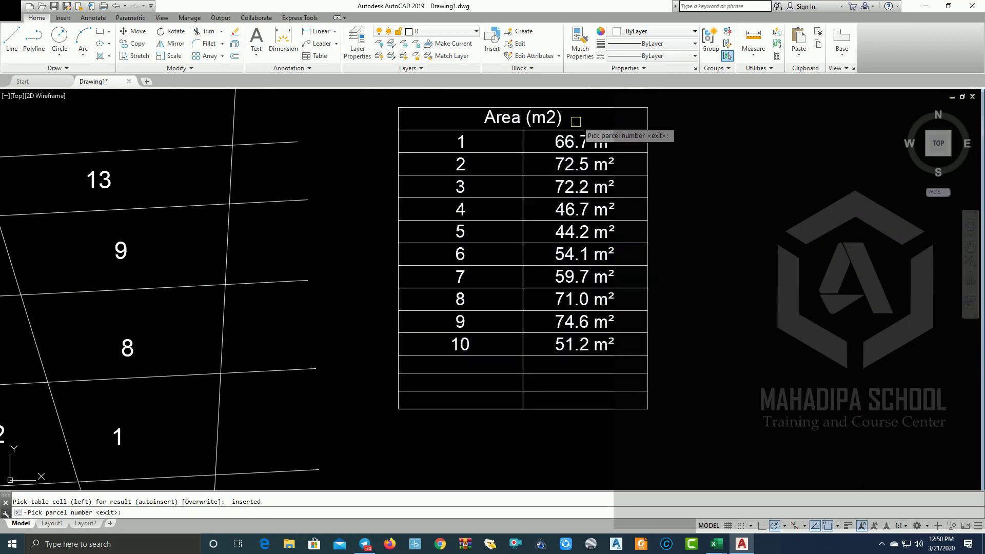
mouse_move(584, 142)
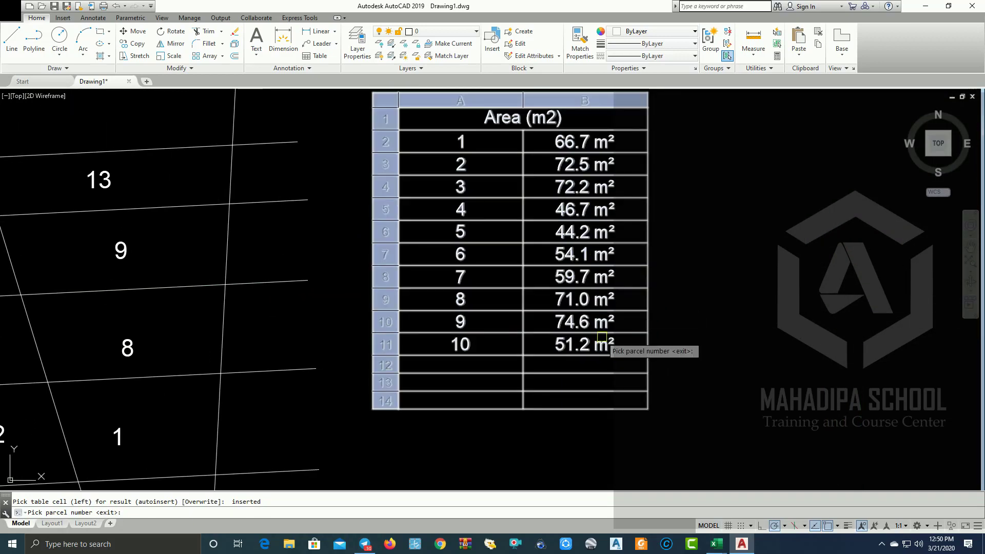
middle_drag(610, 321, 692, 320)
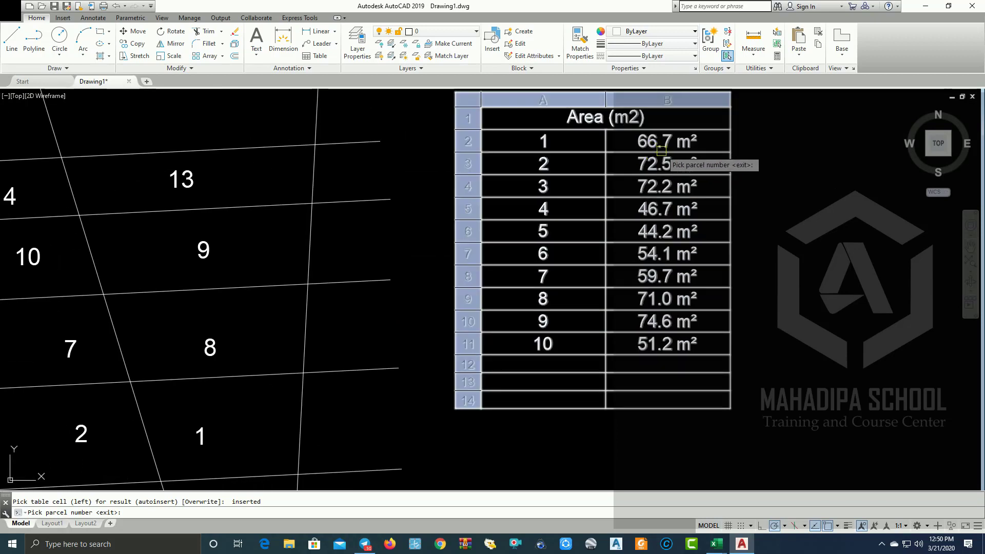
scroll(524, 288, down, 2)
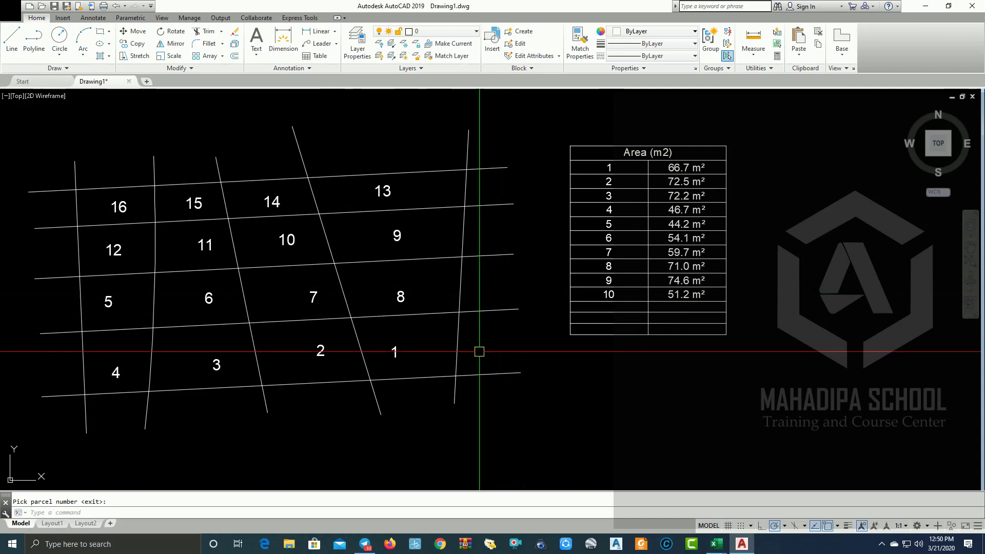
Step: Begin an AREA measurement on parcel 1's corners, then abandon it
text(ar)
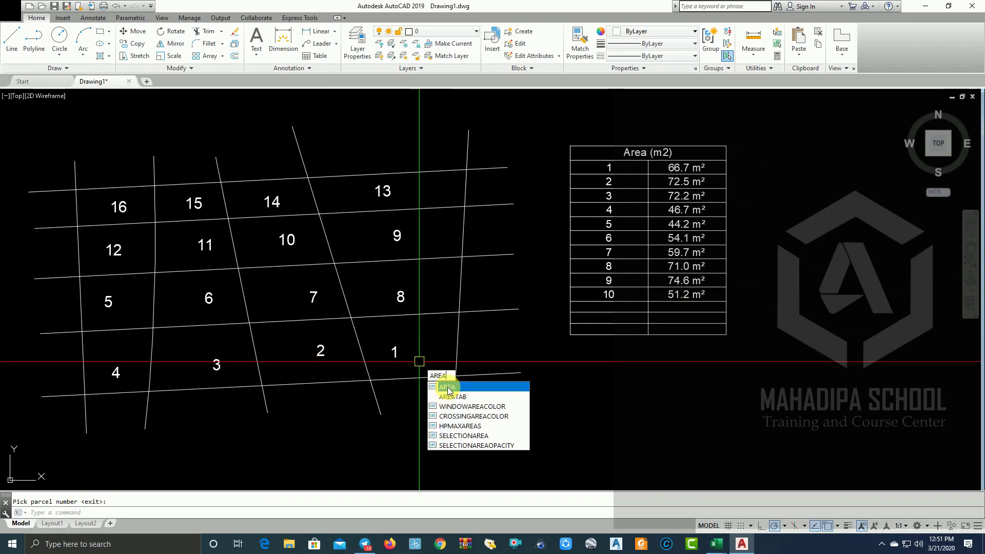
click(448, 388)
click(370, 379)
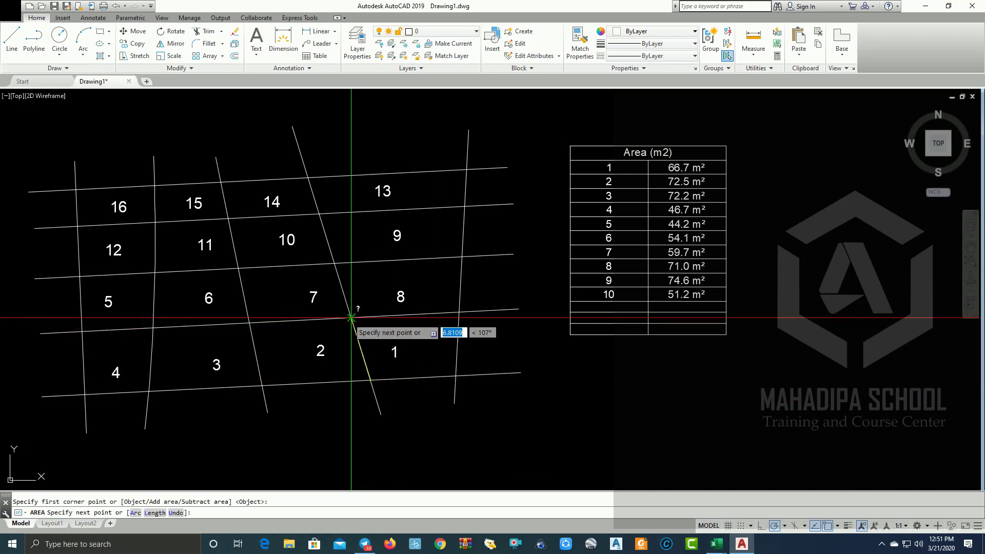
click(351, 318)
click(459, 312)
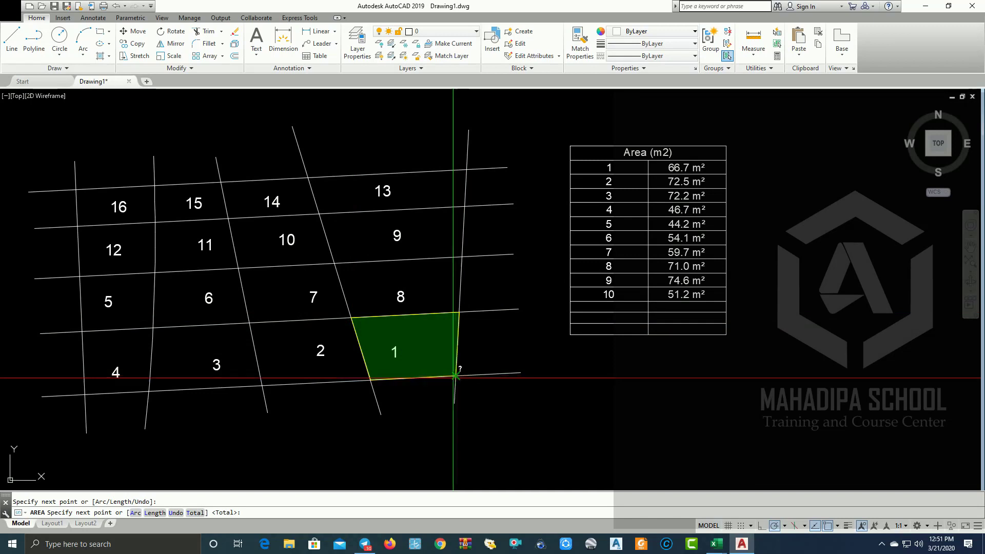
click(455, 376)
key(Return)
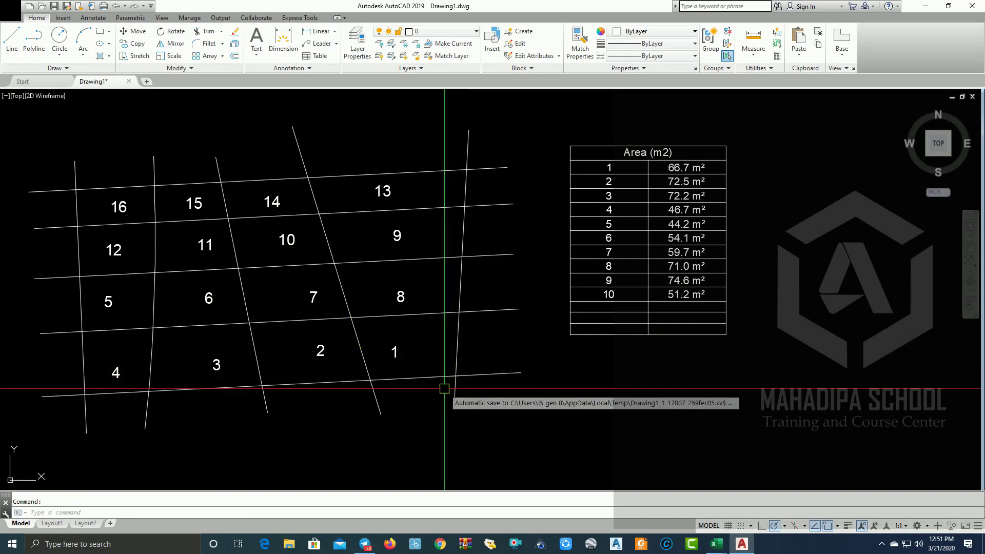
Step: Re-measure parcel 1's four corners with AREA, reading Area = 66.7398
text(AREA)
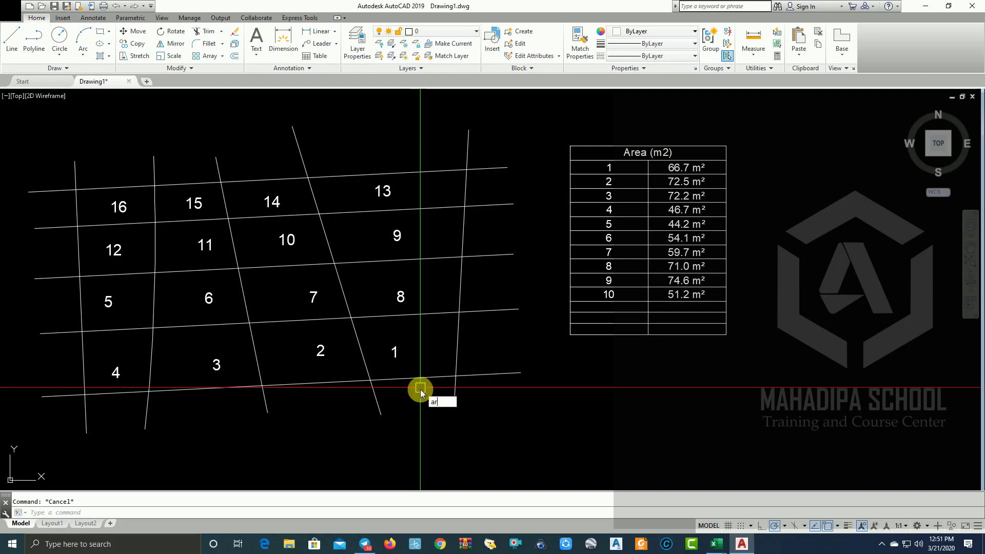
click(447, 419)
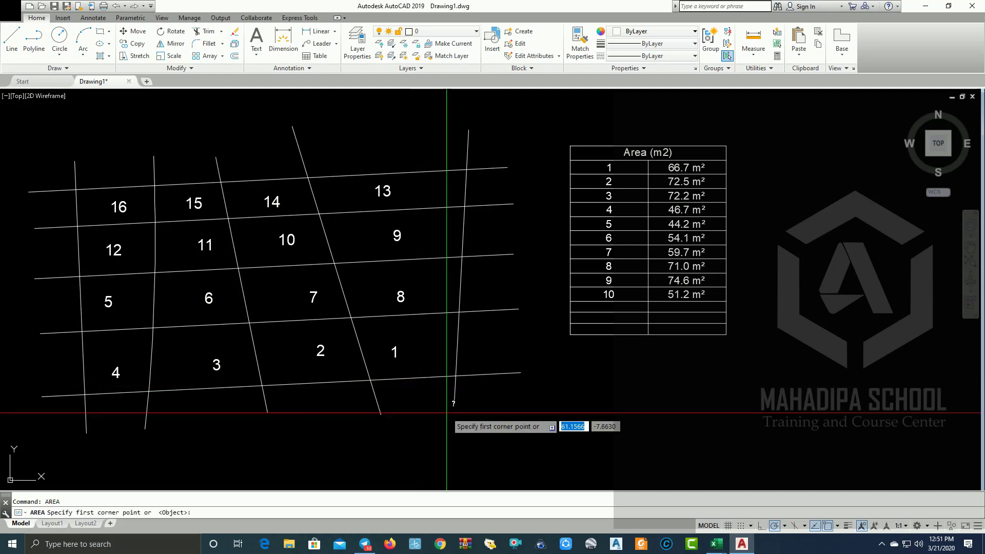
click(351, 318)
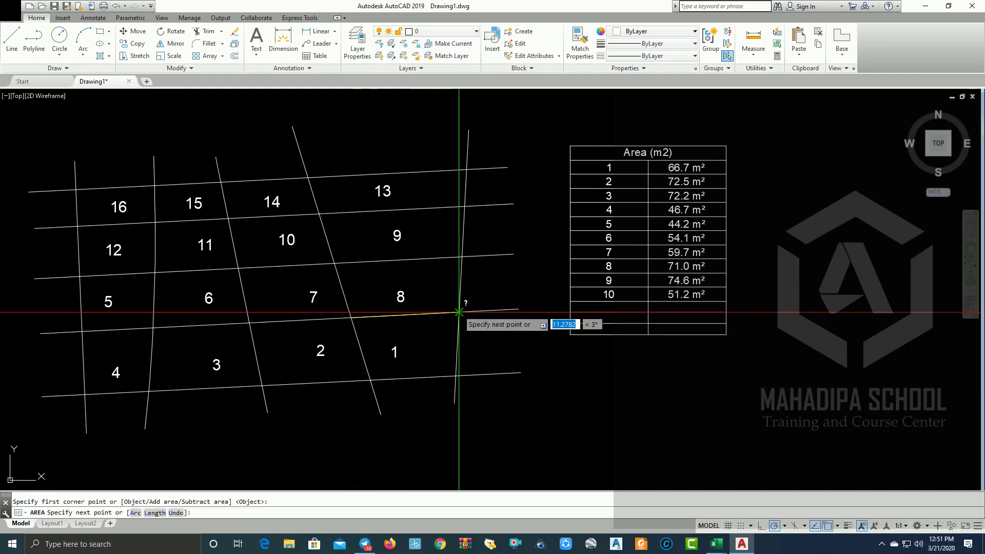
click(458, 312)
click(456, 377)
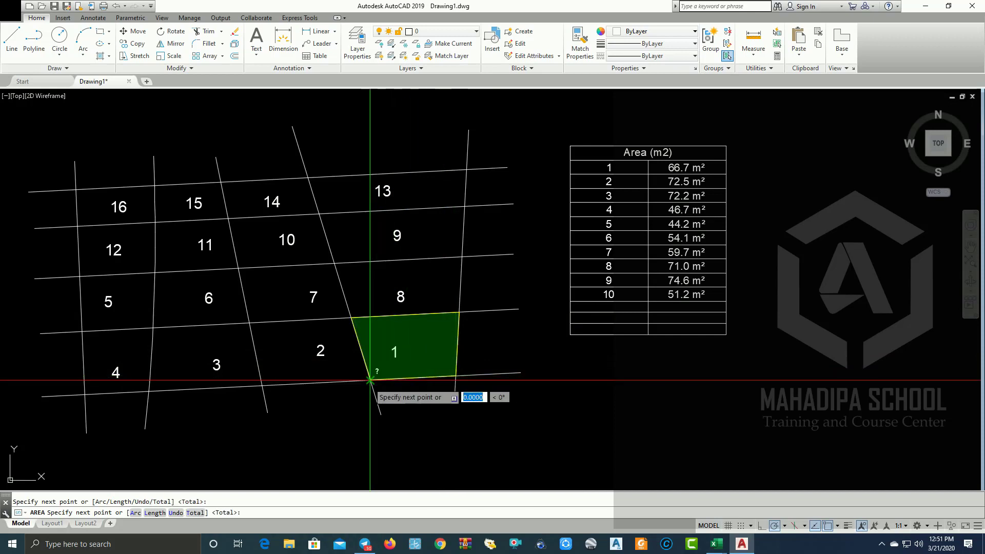
click(370, 380)
key(Return)
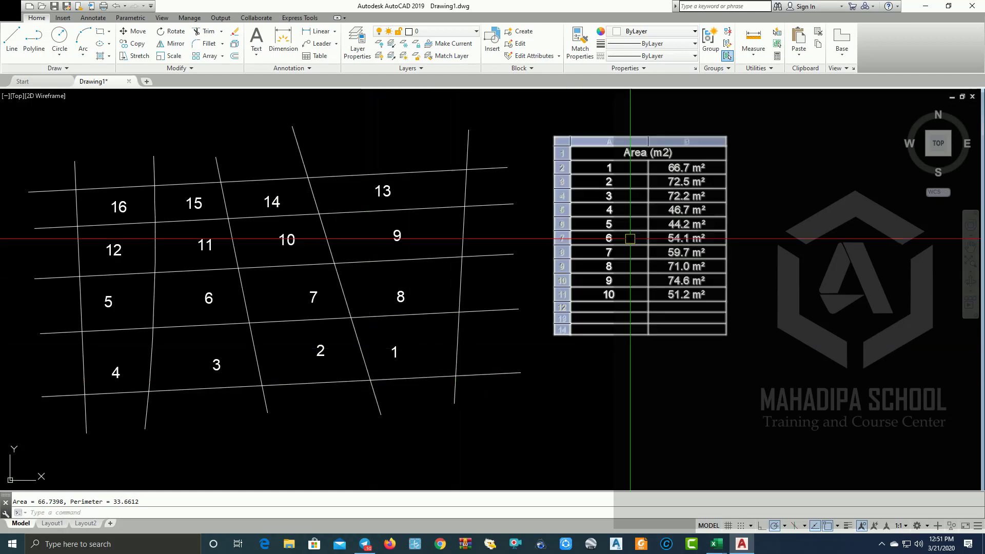
click(56, 513)
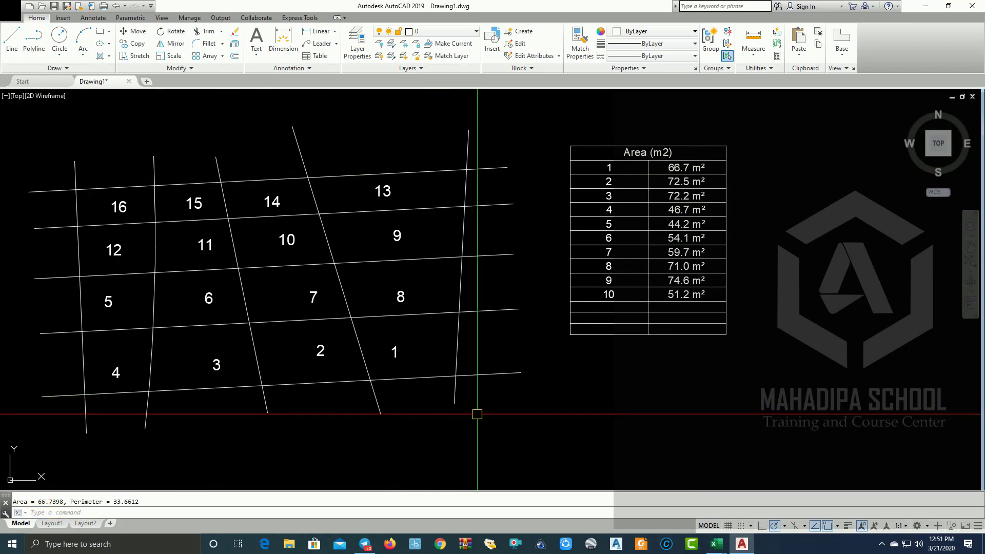
Step: Trace parcel 1 with a closed polyline through its four corners
text(al)
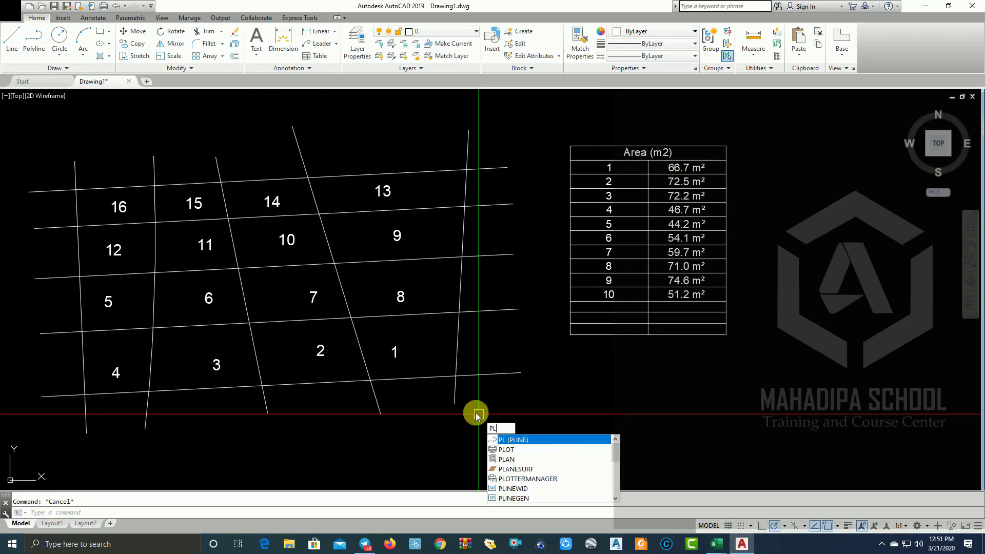
key(Return)
click(351, 315)
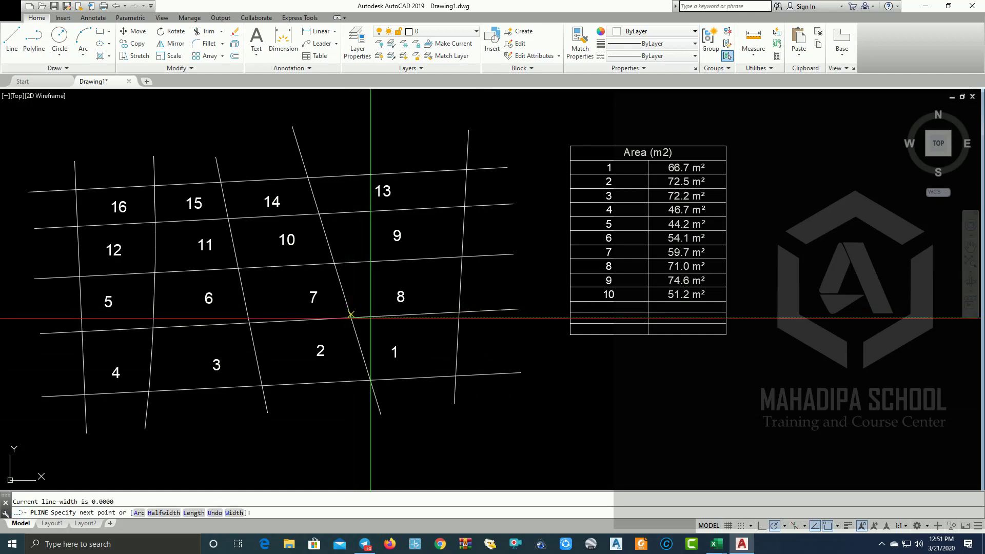
click(460, 311)
click(456, 376)
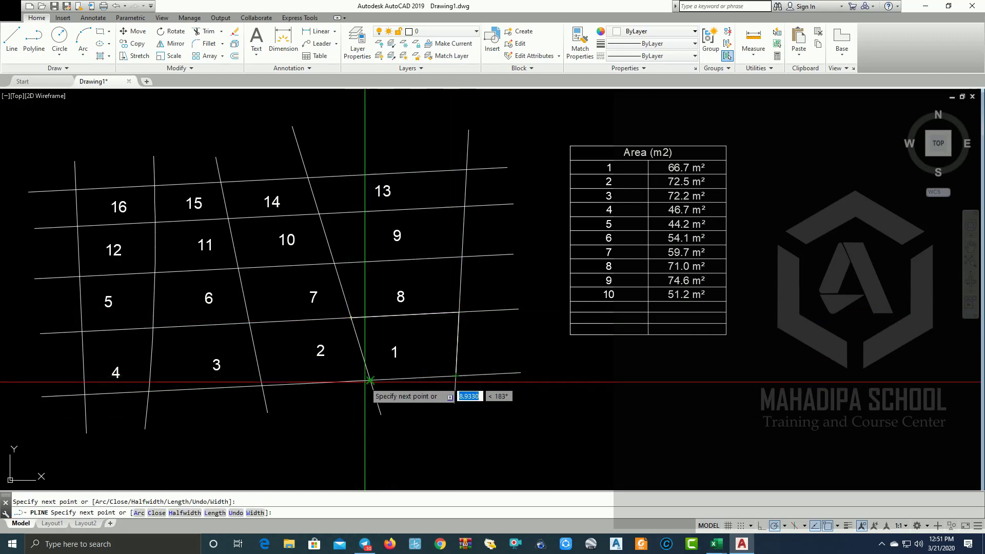
click(370, 380)
click(351, 317)
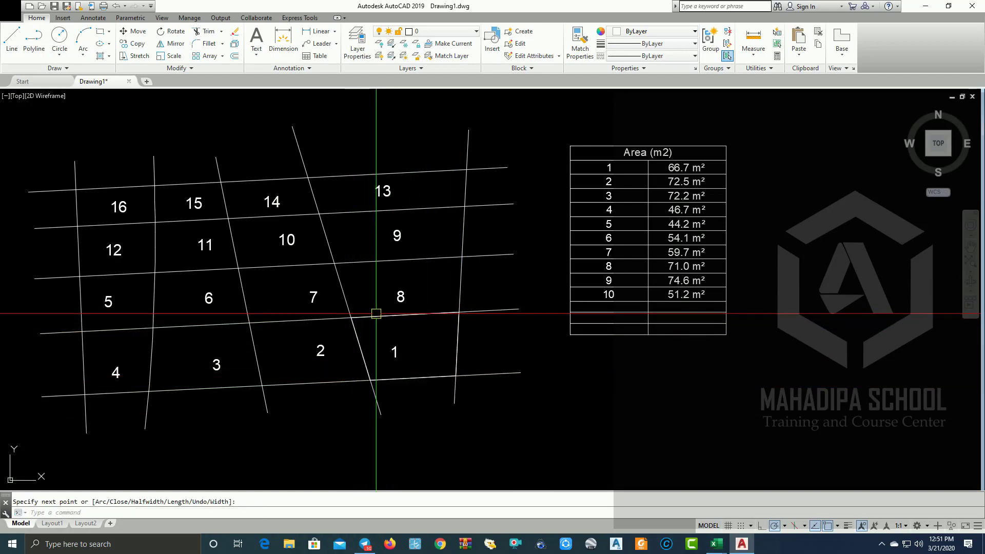
key(Return)
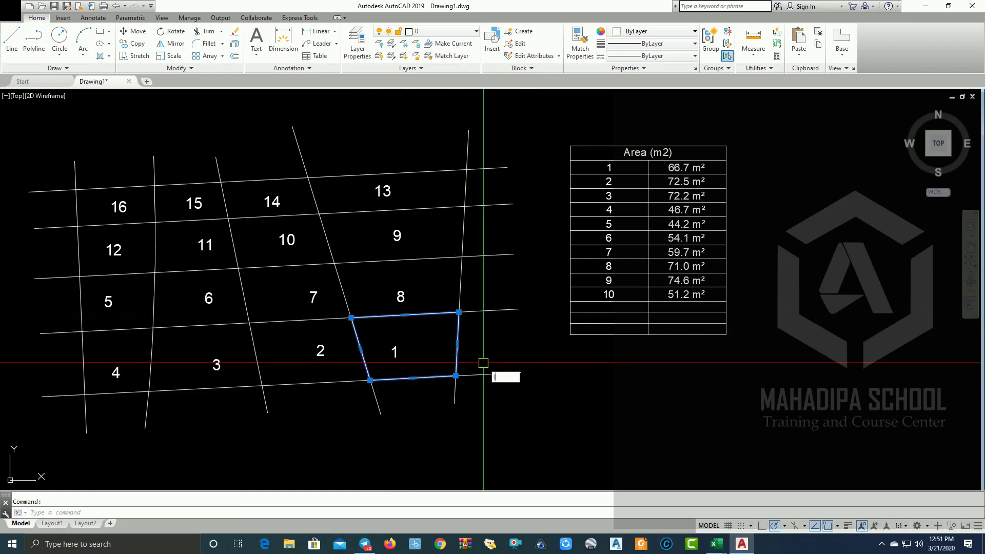
Step: LIST the outline to confirm area 66.7398 and length 33.6612
text(LI)
key(Return)
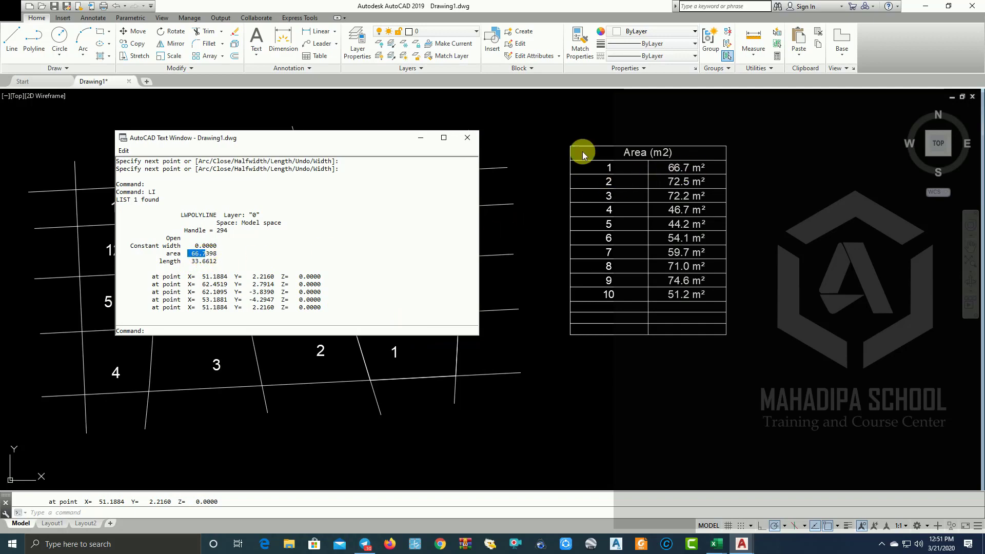
click(469, 136)
middle_drag(287, 188, 440, 187)
Step: Measure parcel 10's four corners: Area = 51.1769, Perimeter = 30.2439
scroll(279, 227, up, 3)
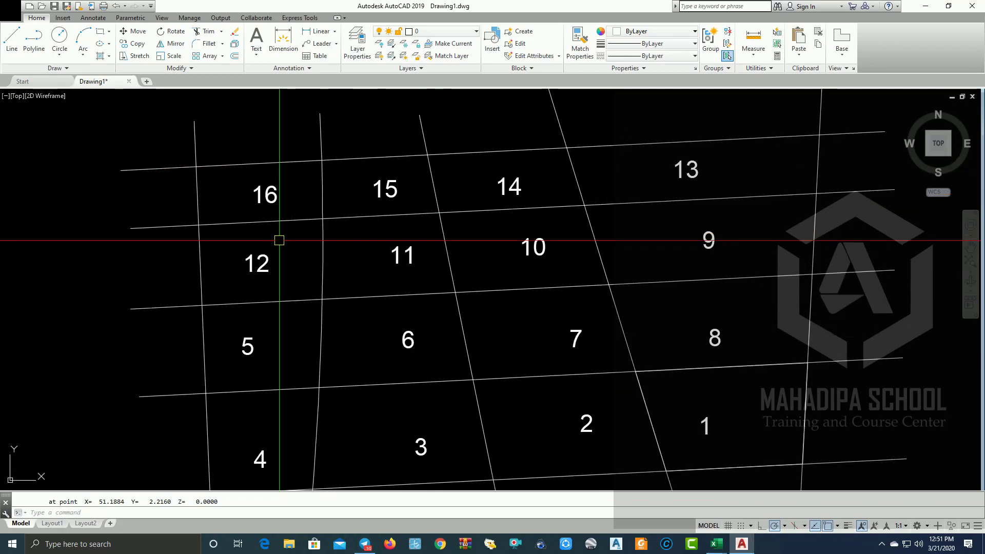
middle_drag(277, 268, 277, 279)
scroll(277, 279, down, 2)
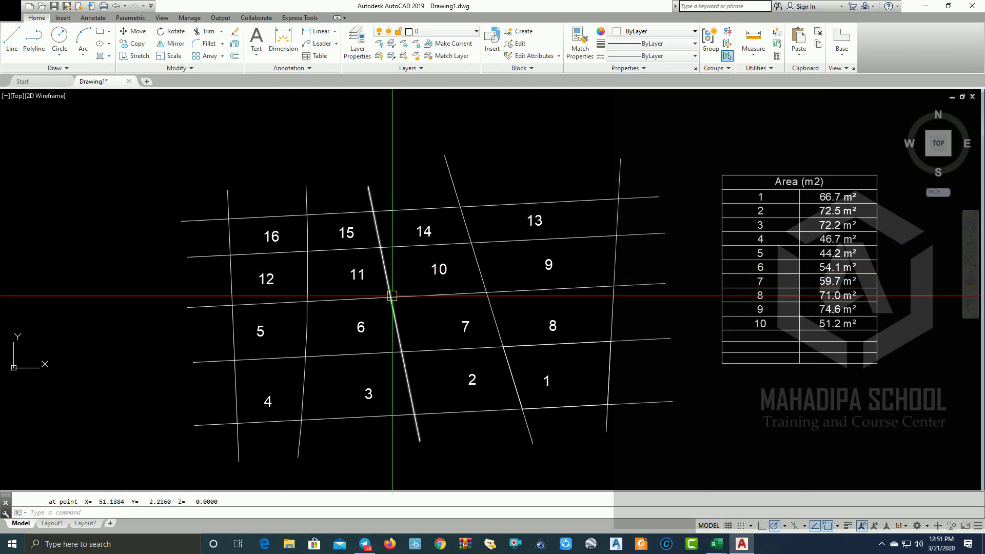
text(AREA)
key(Return)
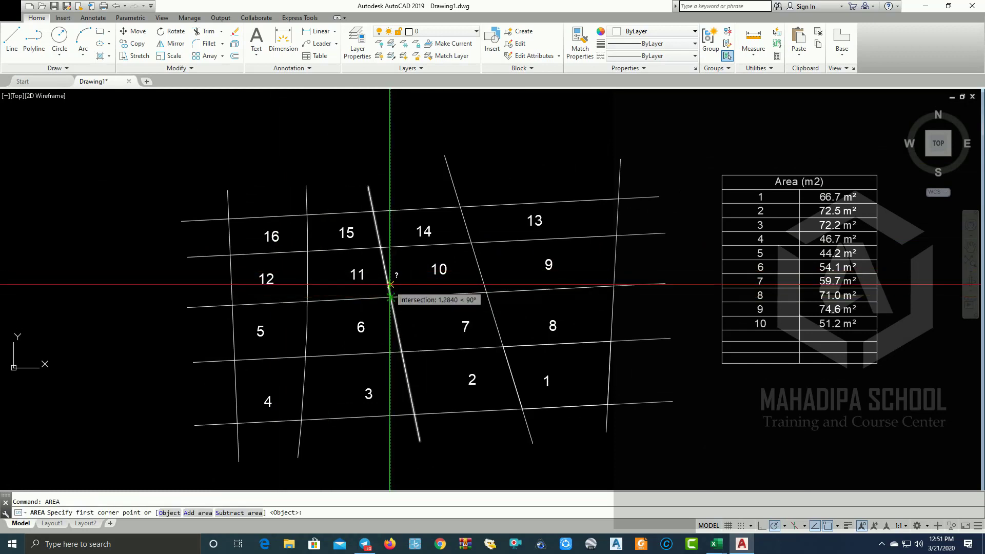
click(391, 297)
click(381, 248)
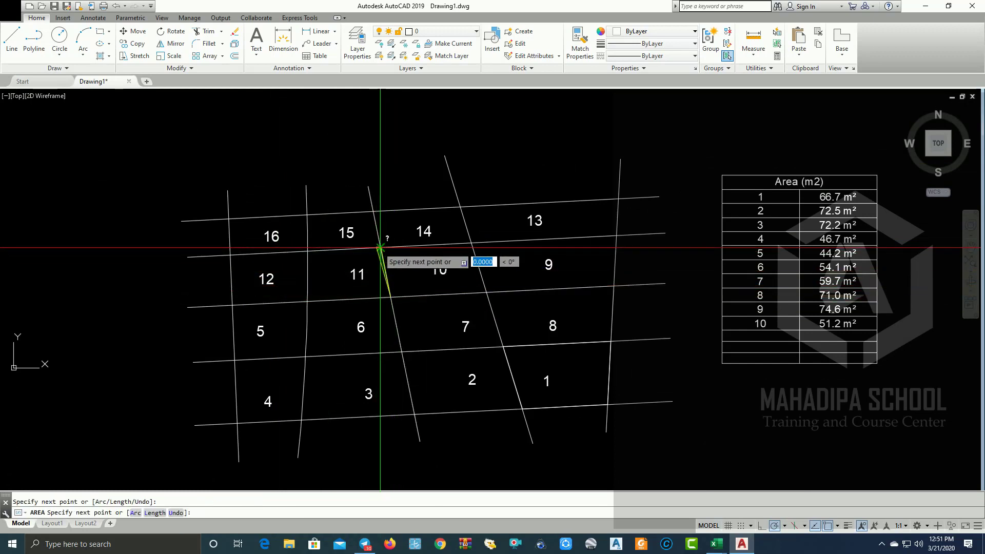
click(473, 243)
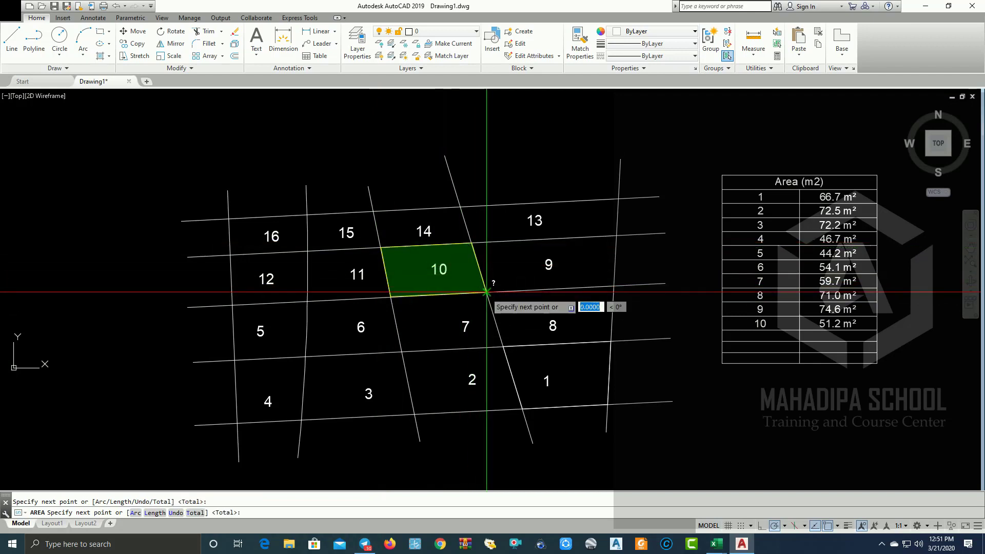
click(486, 293)
key(Return)
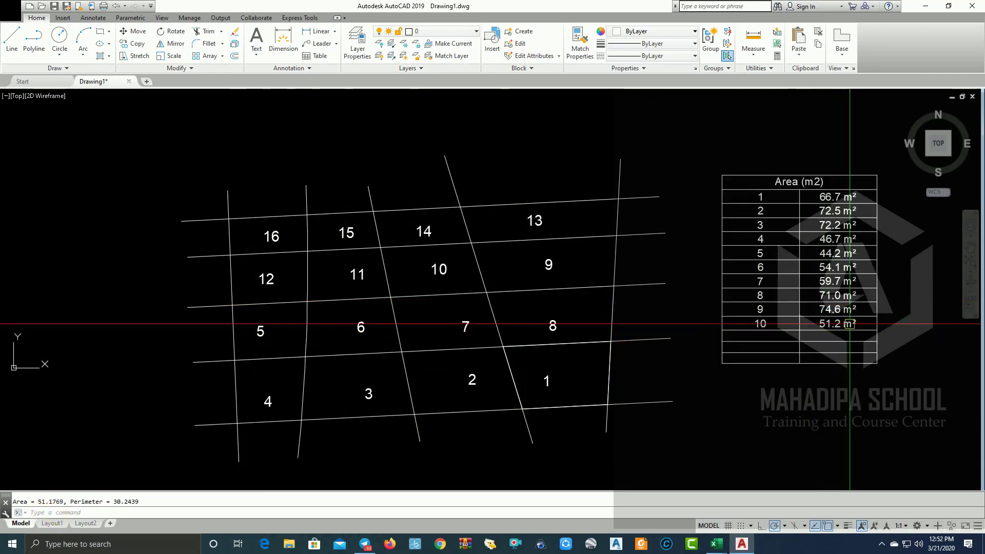
middle_drag(849, 324, 654, 329)
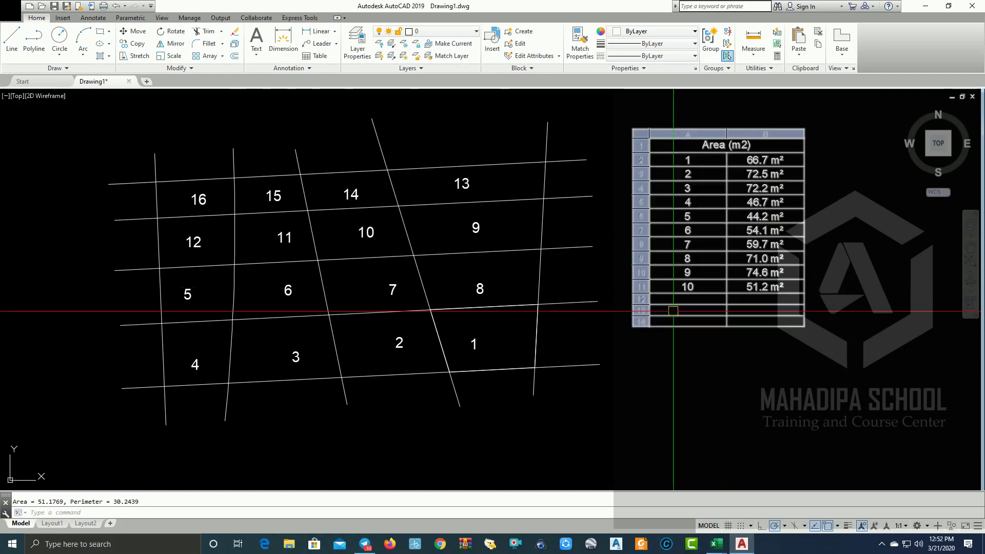
scroll(655, 329, down, 2)
scroll(741, 325, up, 2)
scroll(744, 349, down, 1)
middle_drag(715, 341, 715, 363)
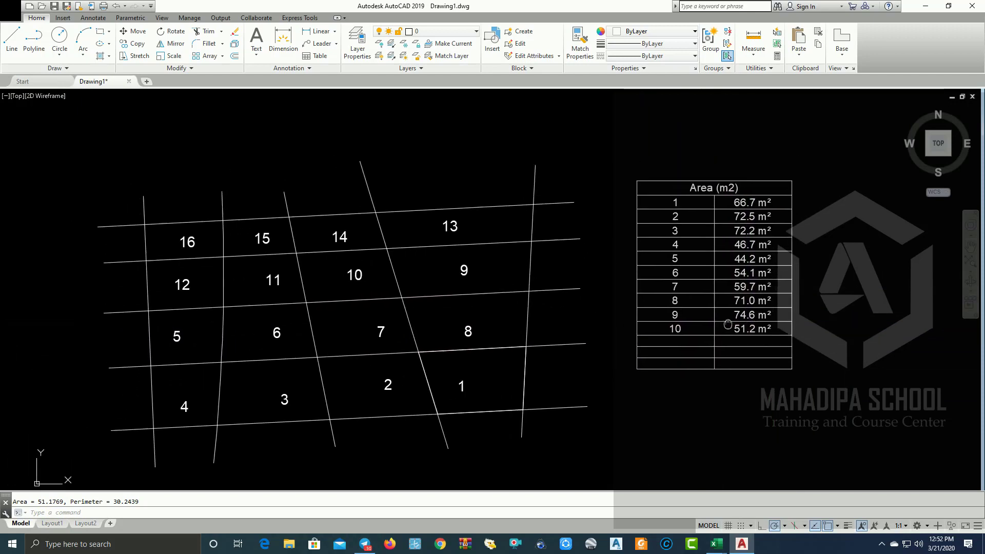
scroll(667, 354, up, 1)
middle_drag(820, 346, 828, 336)
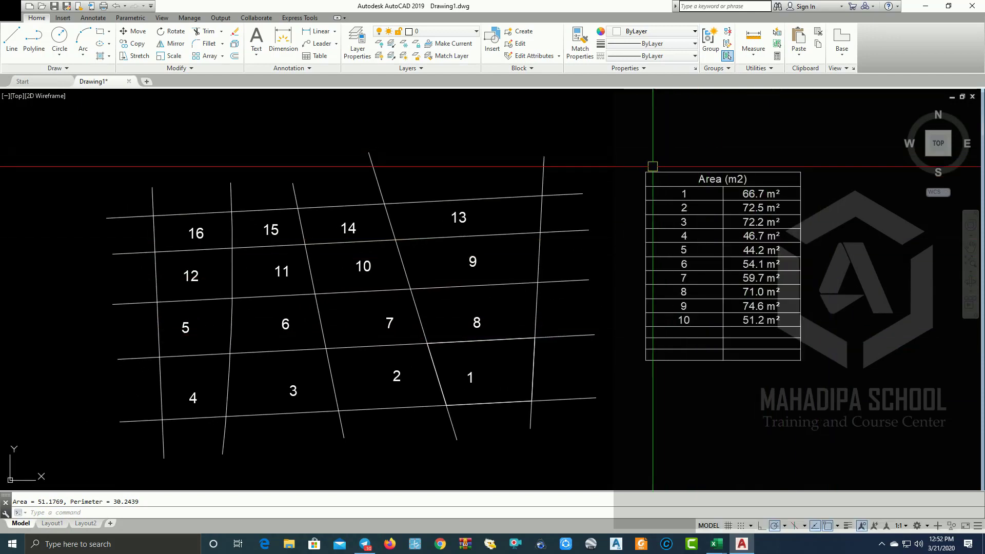
middle_drag(826, 381, 843, 360)
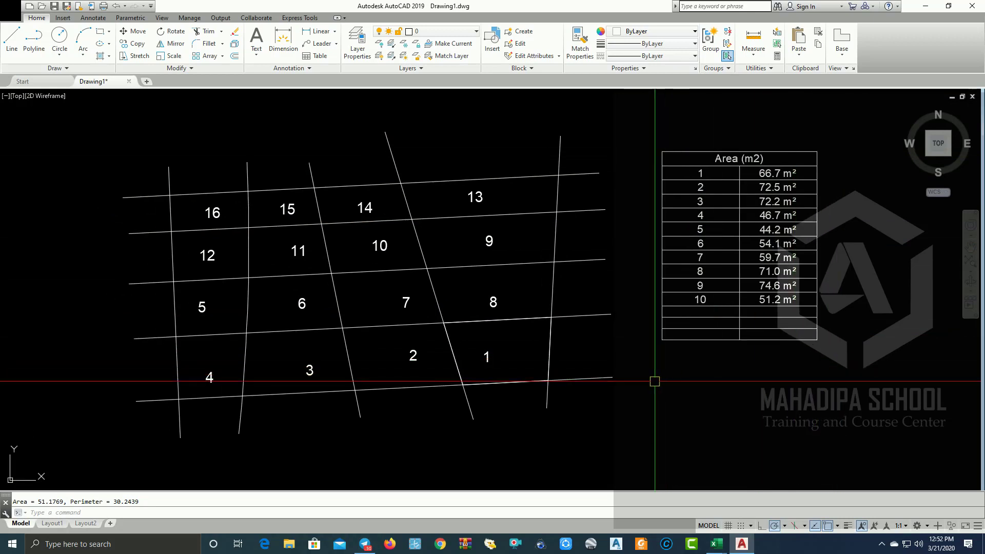
mouse_move(633, 386)
middle_down()
mouse_move(627, 371)
mouse_move(672, 417)
middle_up()
scroll(673, 415, down, 2)
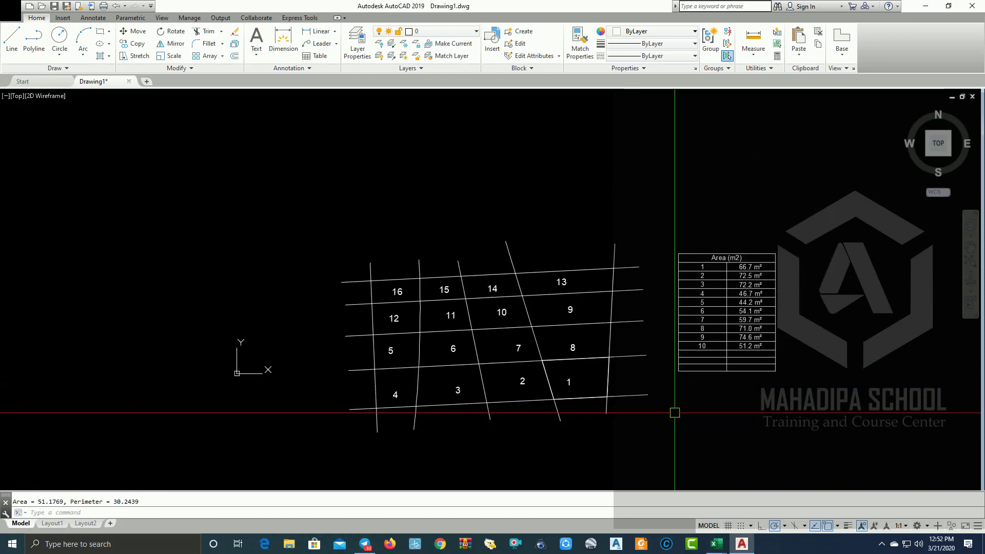
scroll(613, 372, up, 2)
scroll(583, 357, up, 1)
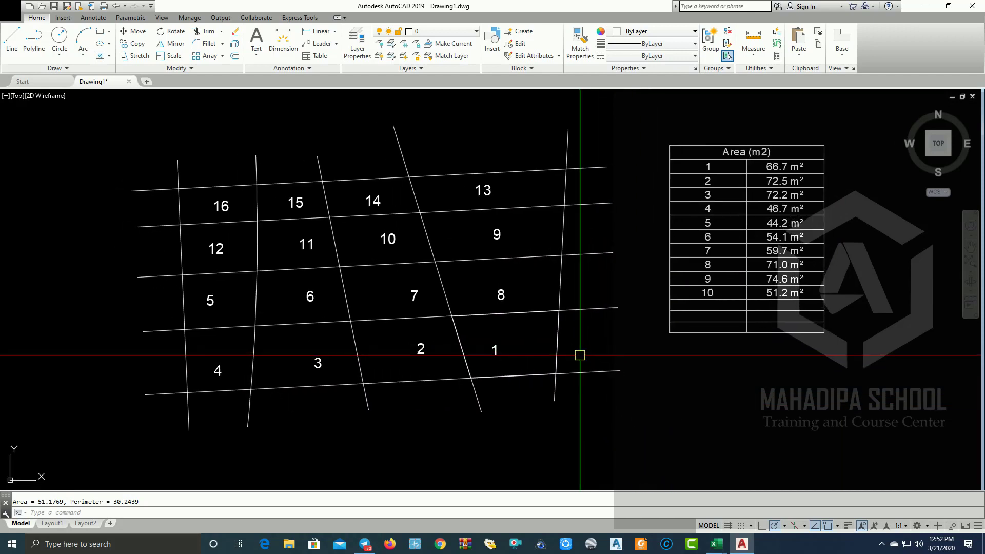